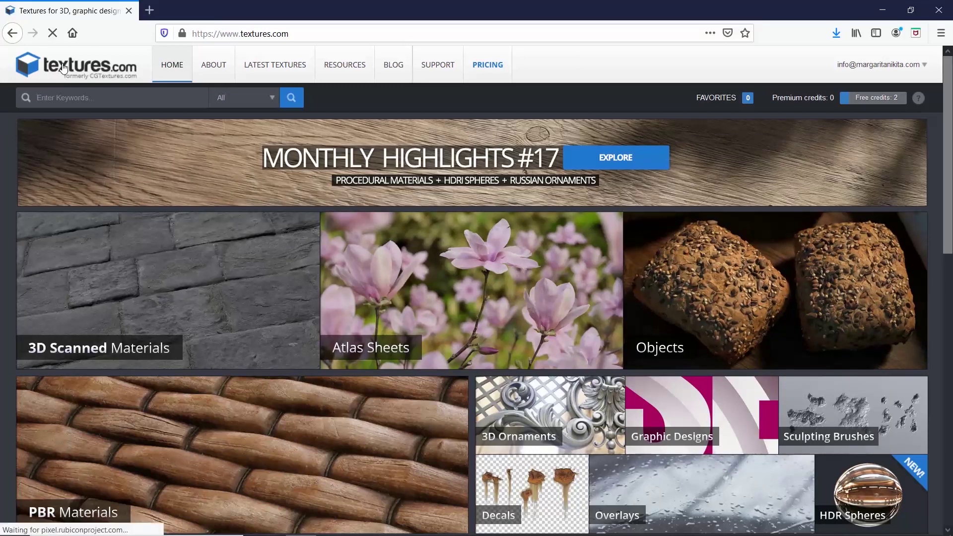
On Textures.com, go to PBR Materials > Concrete > Hexagon Wall
scroll(475, 94, "down", 4)
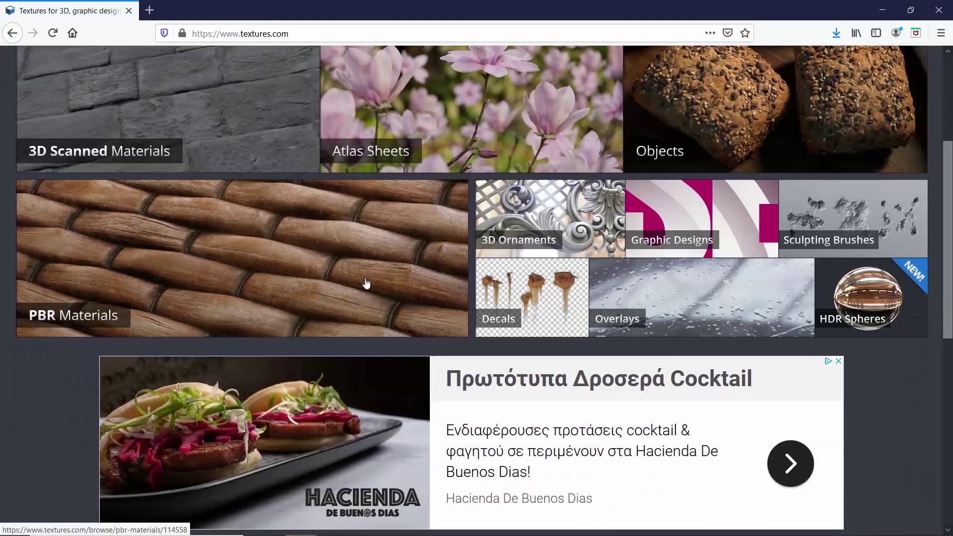
left_click(287, 255)
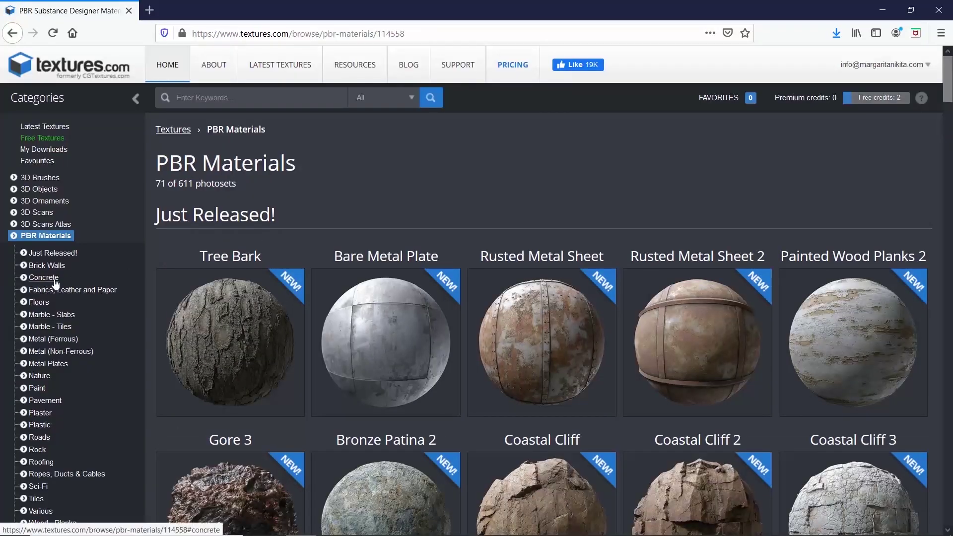
left_click(53, 278)
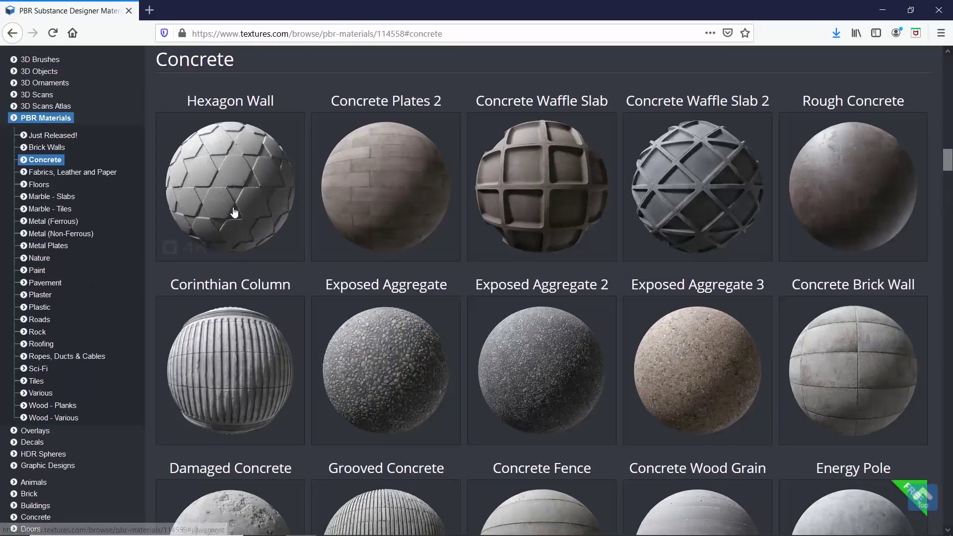
left_click(245, 192)
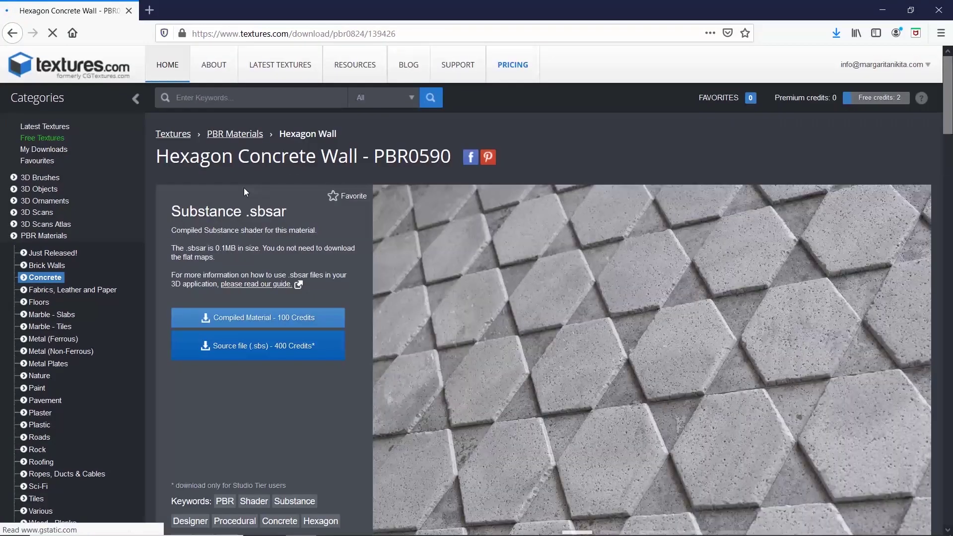
Save the 1024x1024 albedo, normal and height maps to disk
scroll(587, 323, "down", 10)
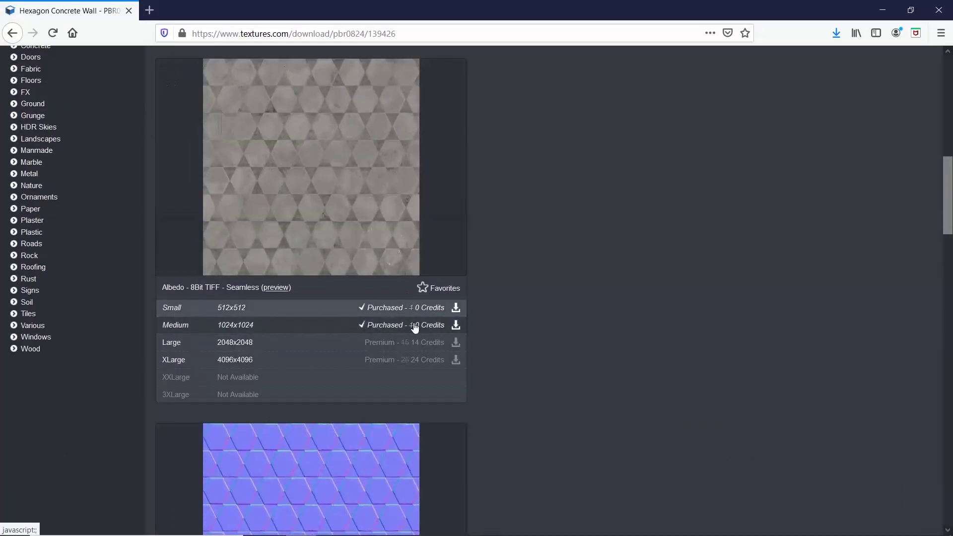
left_click(416, 325)
left_click(268, 420)
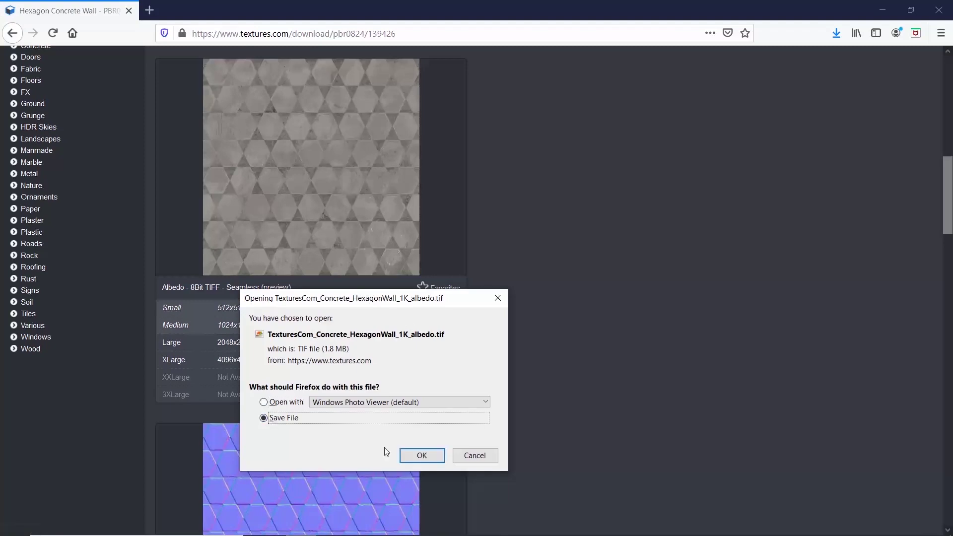
left_click(422, 455)
scroll(571, 290, "down", 8)
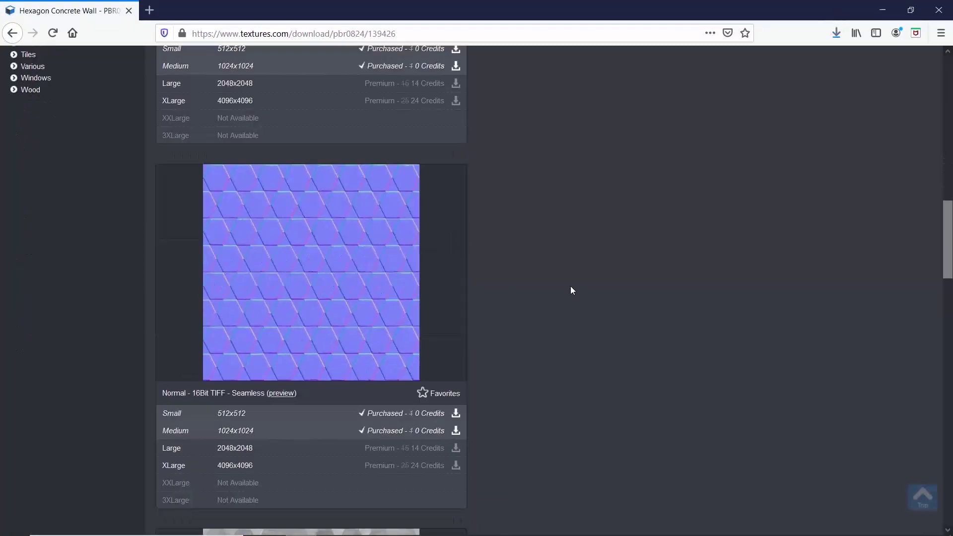
left_click(434, 298)
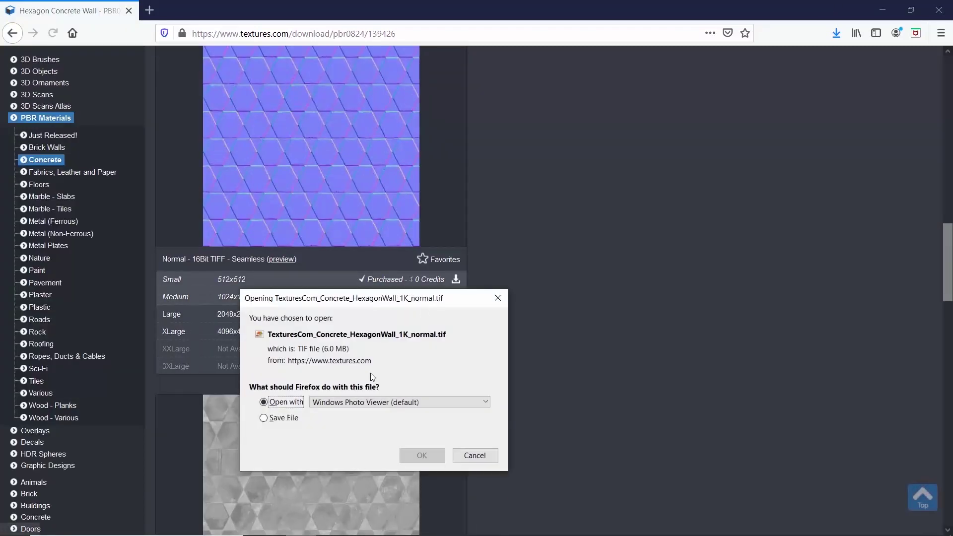
left_click(263, 418)
left_click(430, 457)
scroll(557, 315, "down", 9)
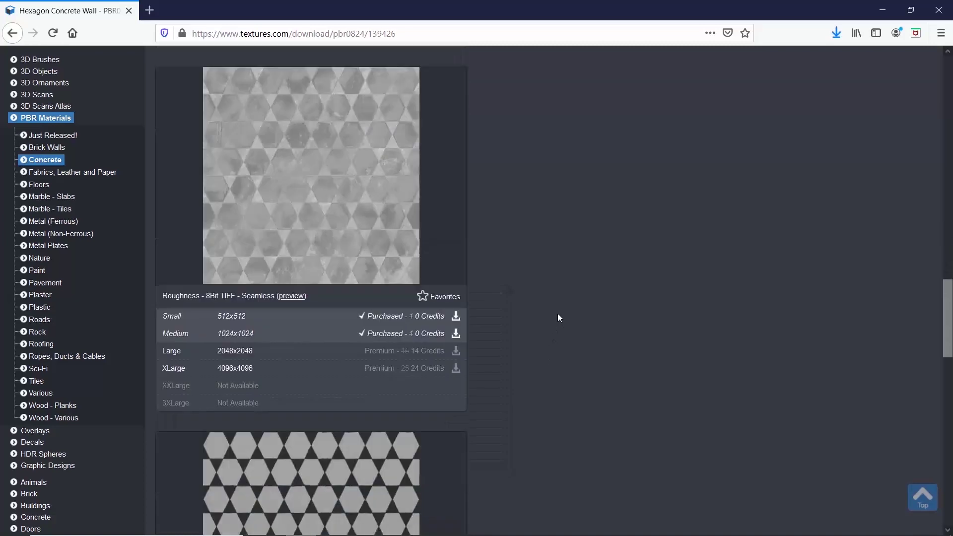
left_click(410, 503)
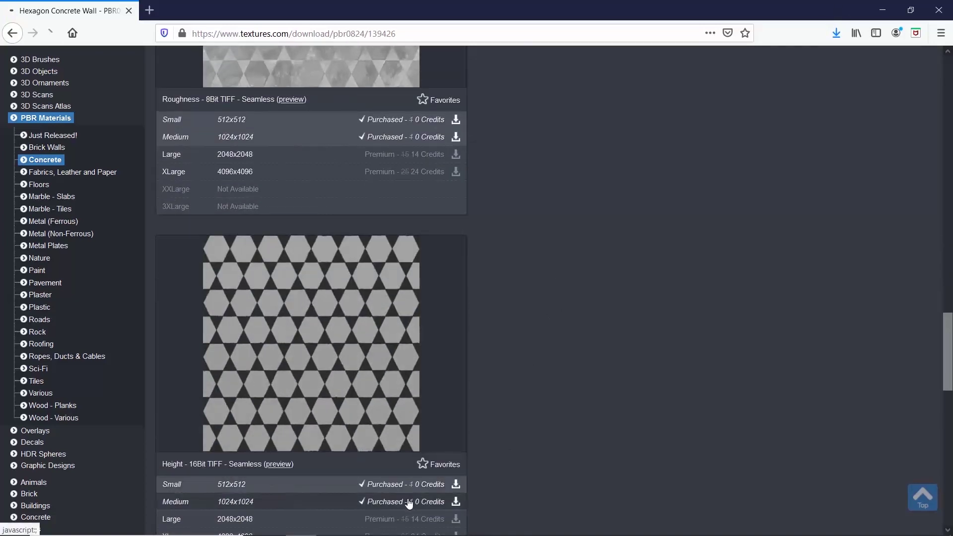
left_click(291, 418)
left_click(403, 456)
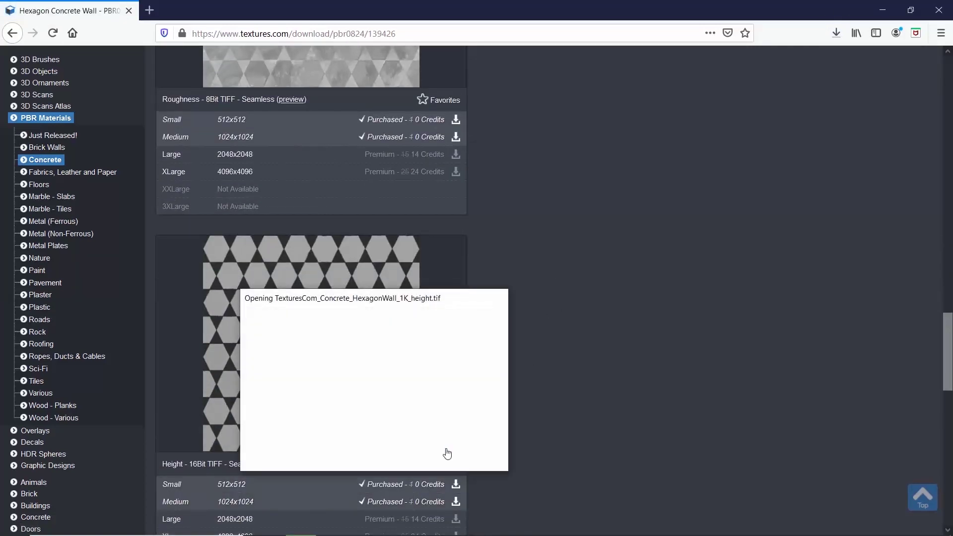
Back in 3ds Max, create a VRayMtl in the Slate Material Editor and assign it to the walls
left_click(882, 10)
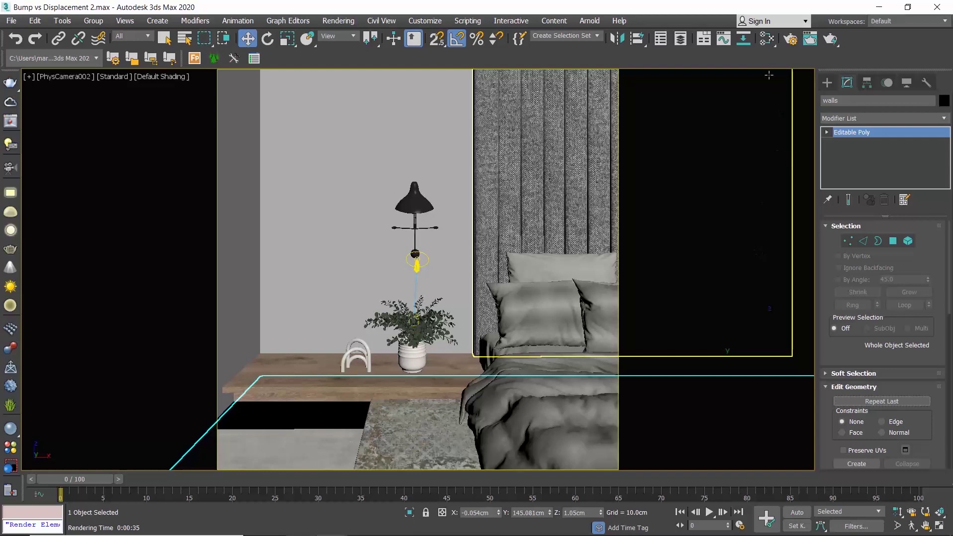
left_click(767, 39)
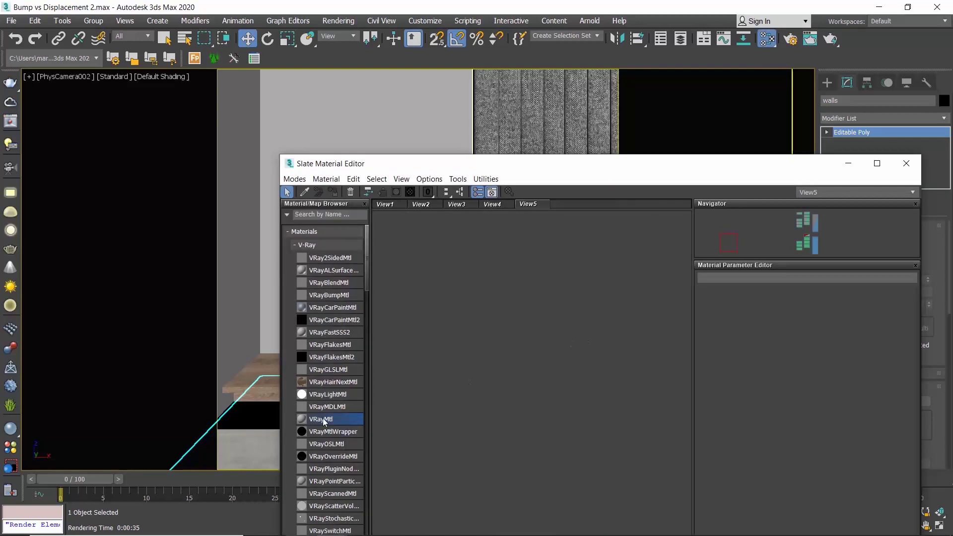
left_click_drag(525, 361, 563, 326)
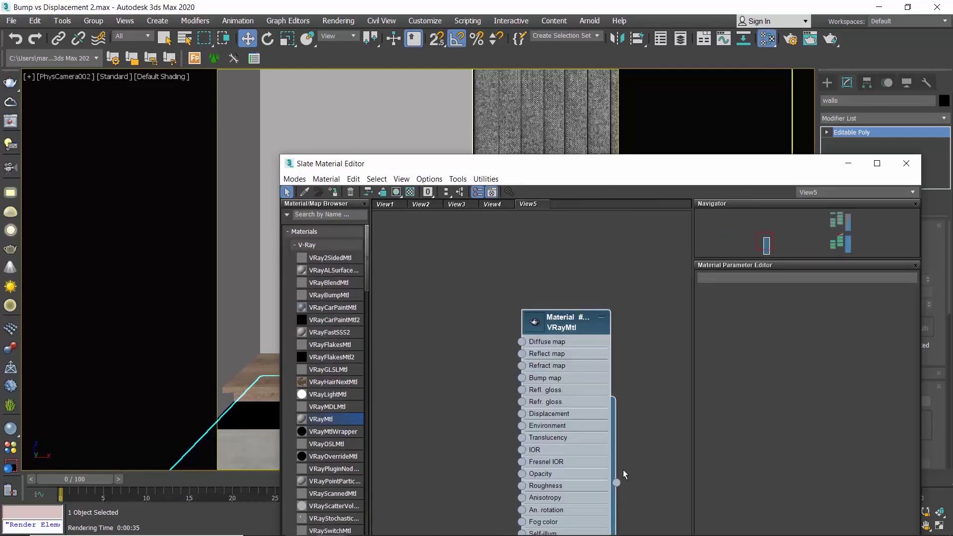
left_click_drag(617, 483, 376, 118)
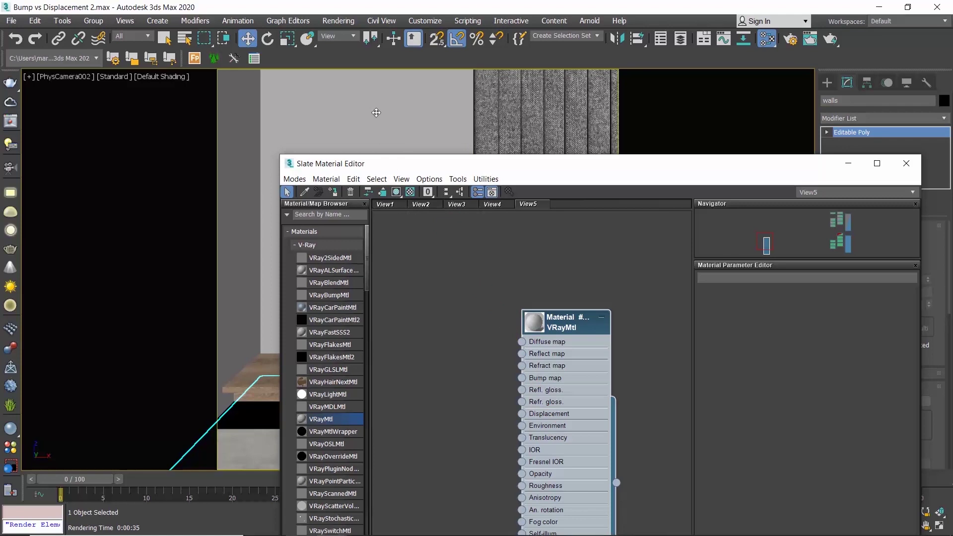
Wire the Hexagon Wall albedo bitmap into Diffuse and show it shaded in the viewport
right_click(434, 346)
mouse_move(464, 367)
mouse_move(599, 392)
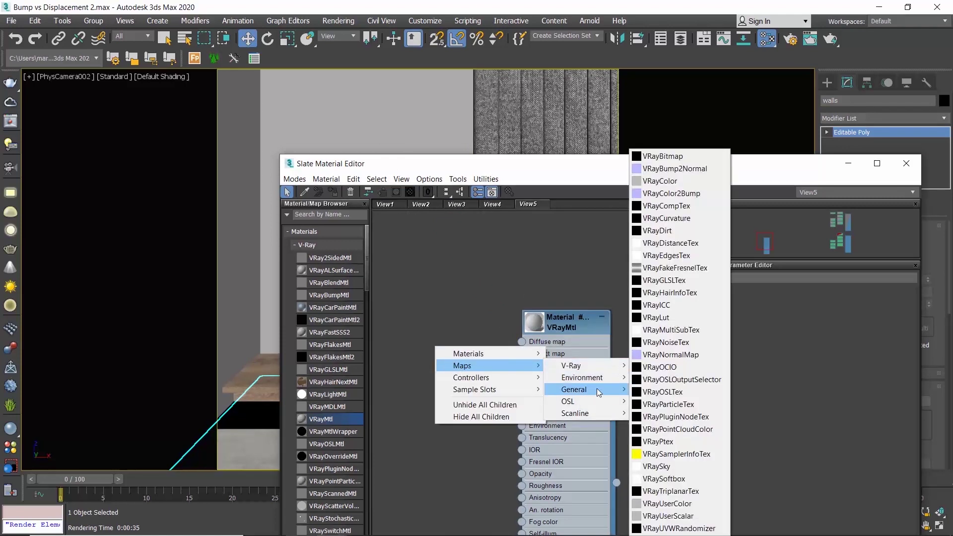
left_click(666, 34)
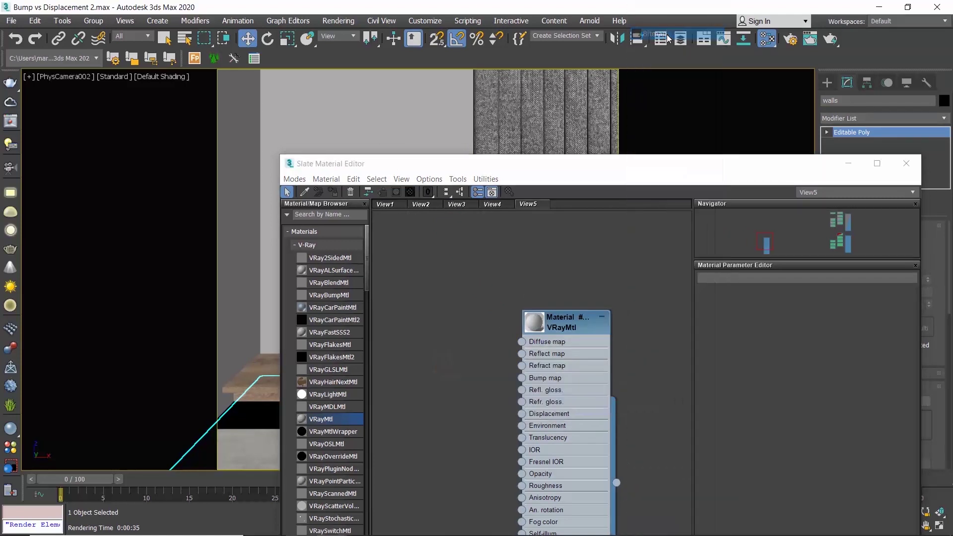
left_click(282, 107)
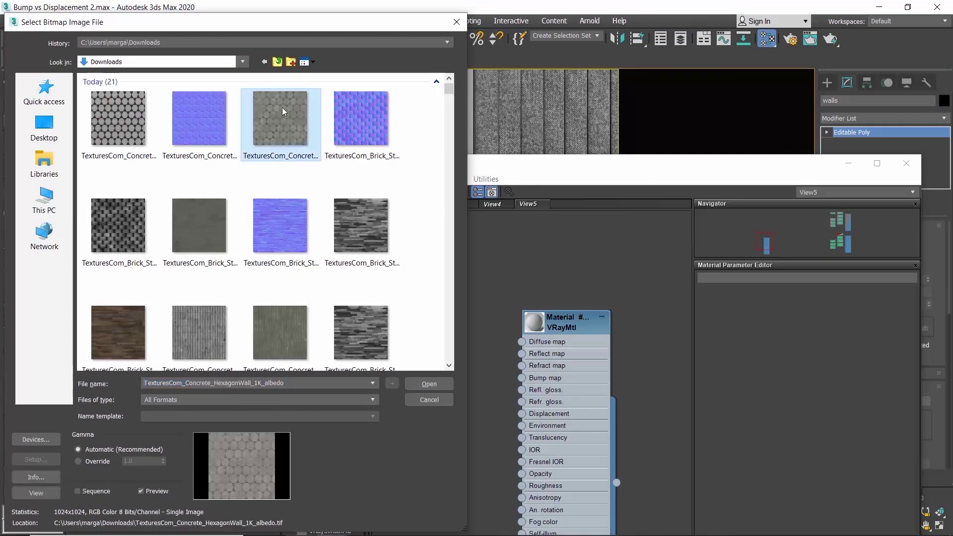
left_click(429, 383)
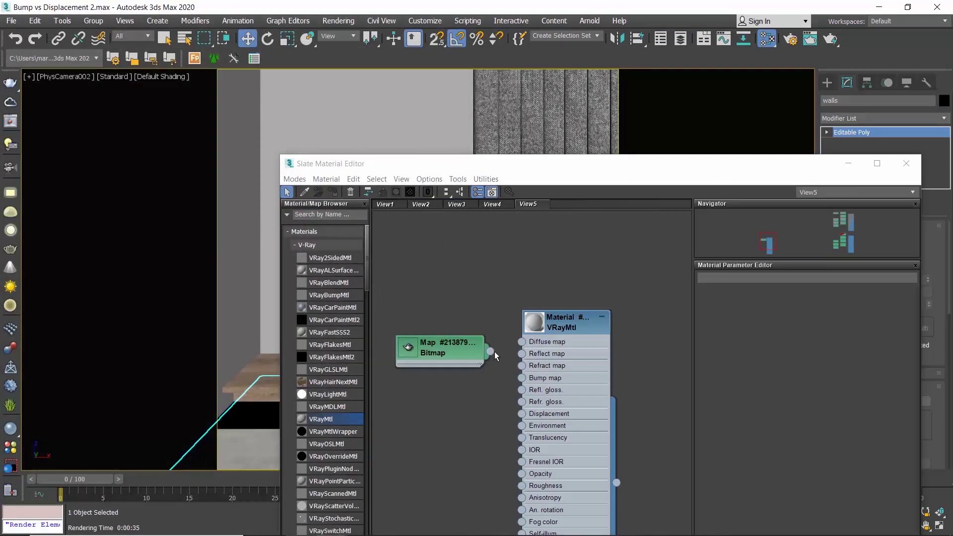
left_click_drag(490, 351, 521, 342)
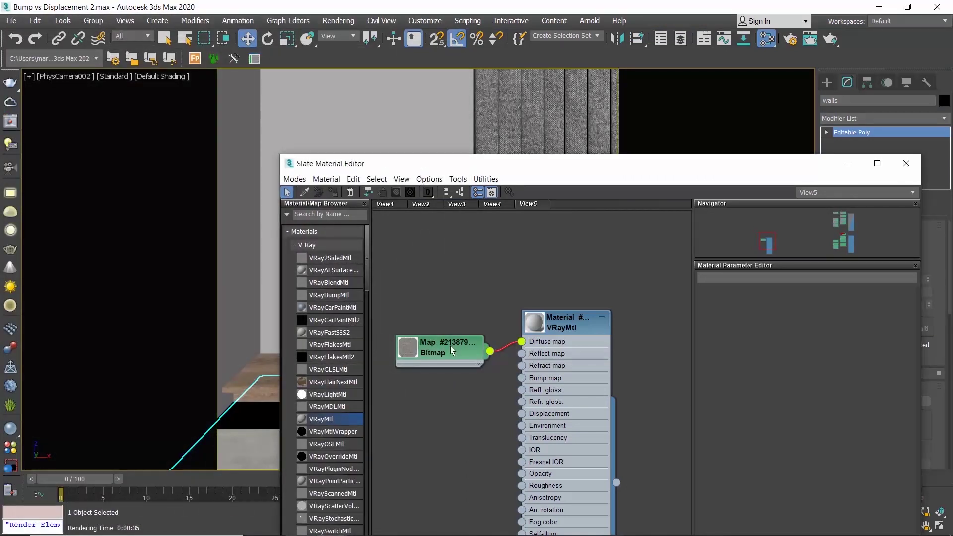
left_click(453, 350)
left_click(396, 192)
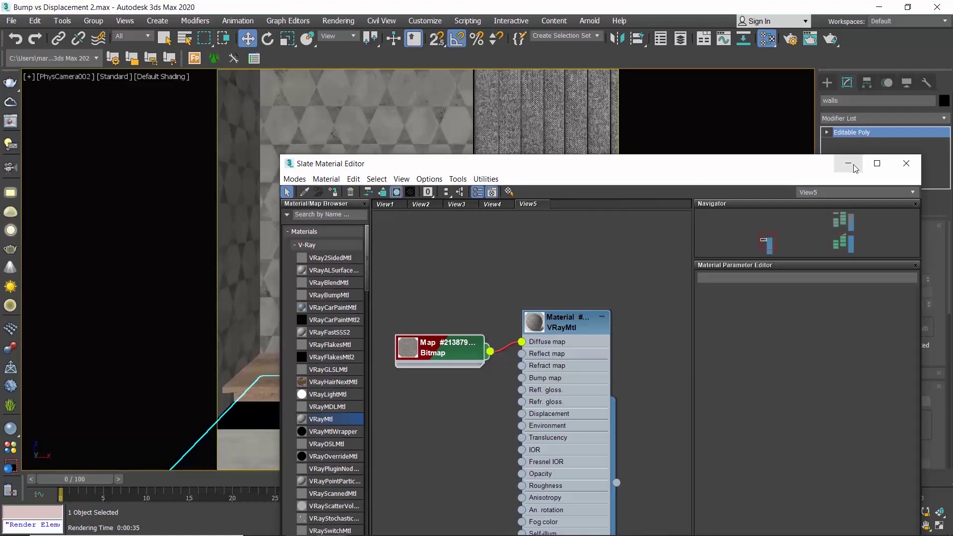
Add a box-projection UVW Map to the walls at 200 x 200 x 200 cm
left_click(903, 164)
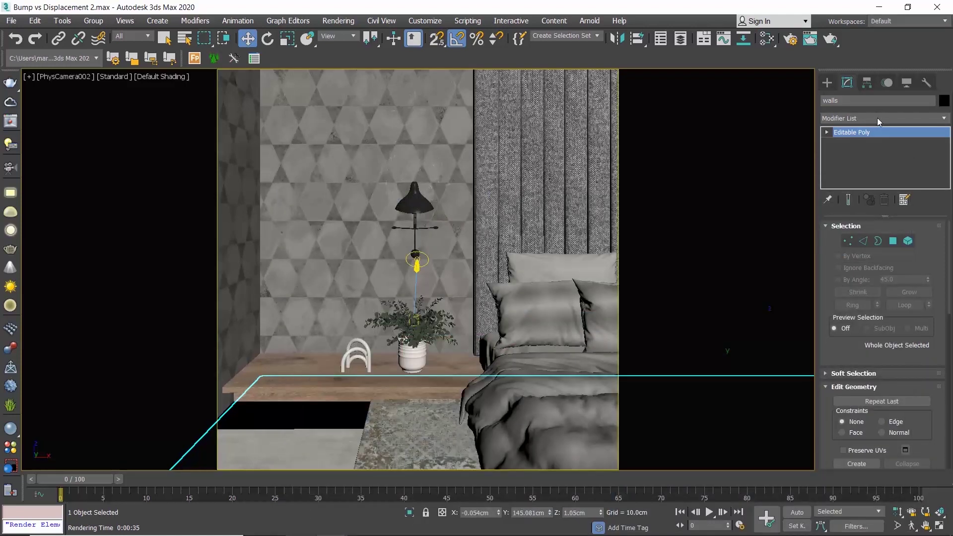
left_click(878, 117)
key("u")
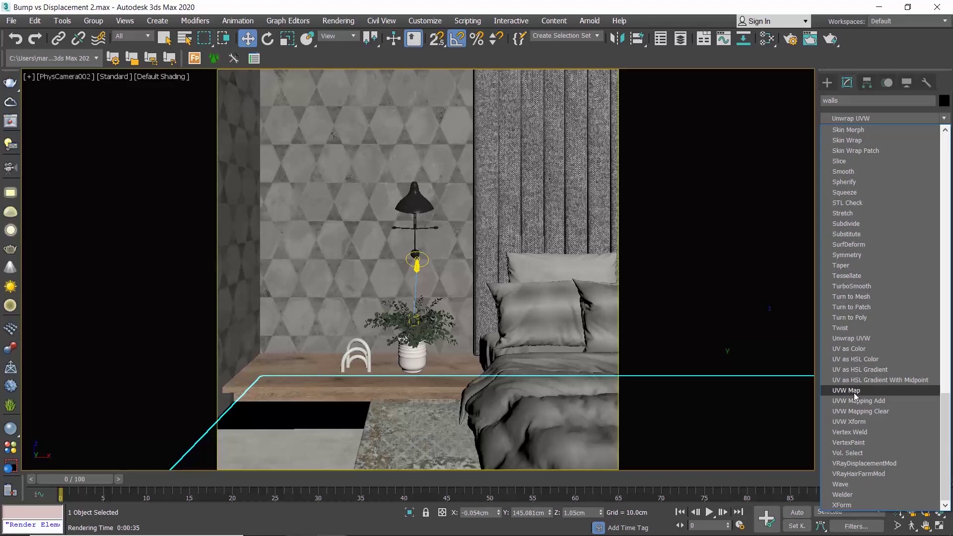
left_click(854, 391)
left_click(868, 296)
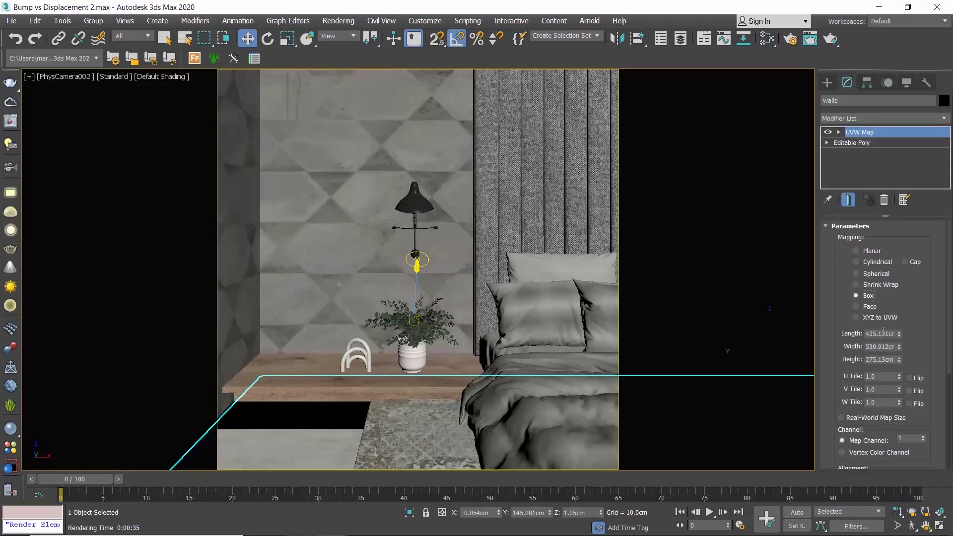
double_click(880, 333)
type("200")
key("Tab")
type("2")
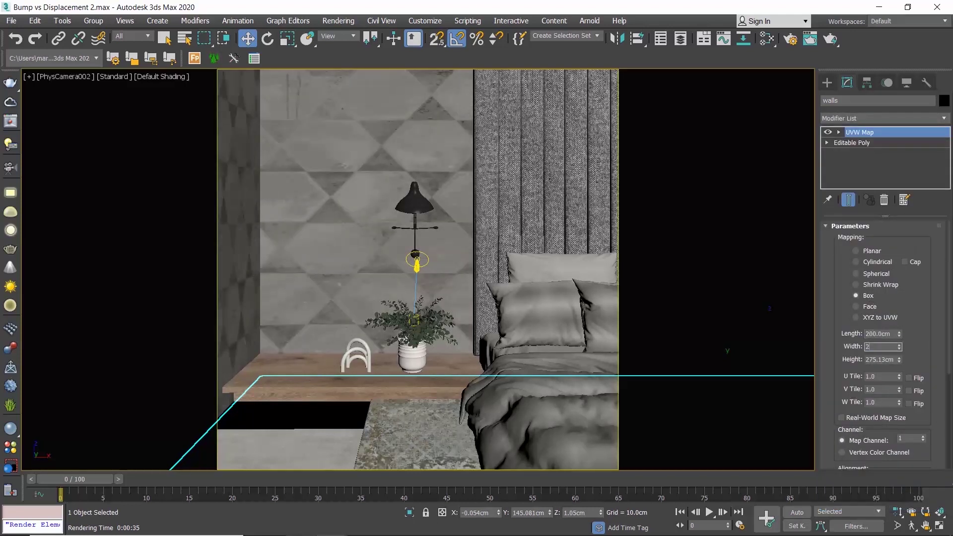
type("00")
key("Tab")
type("200")
key("Return")
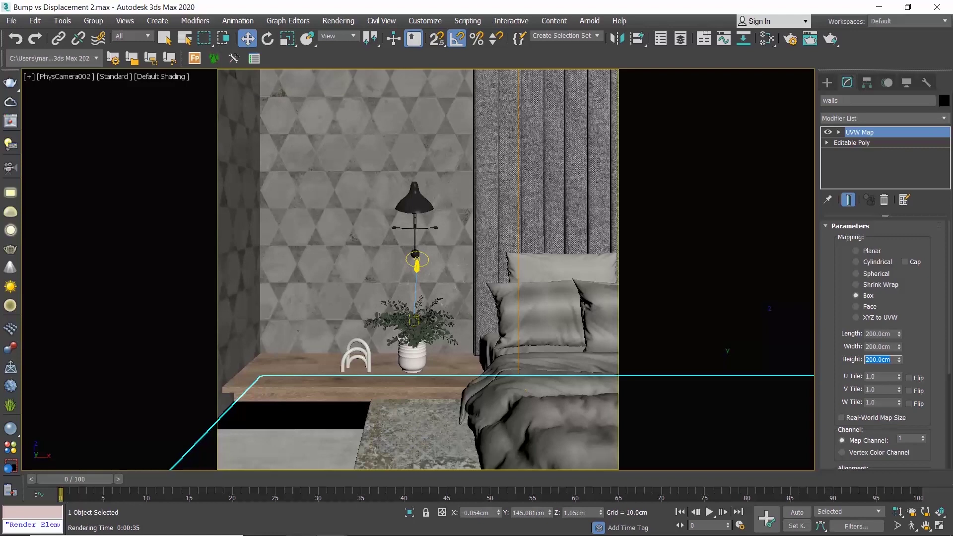
Render the bedroom camera view and save it to the frame buffer history
left_click(829, 39)
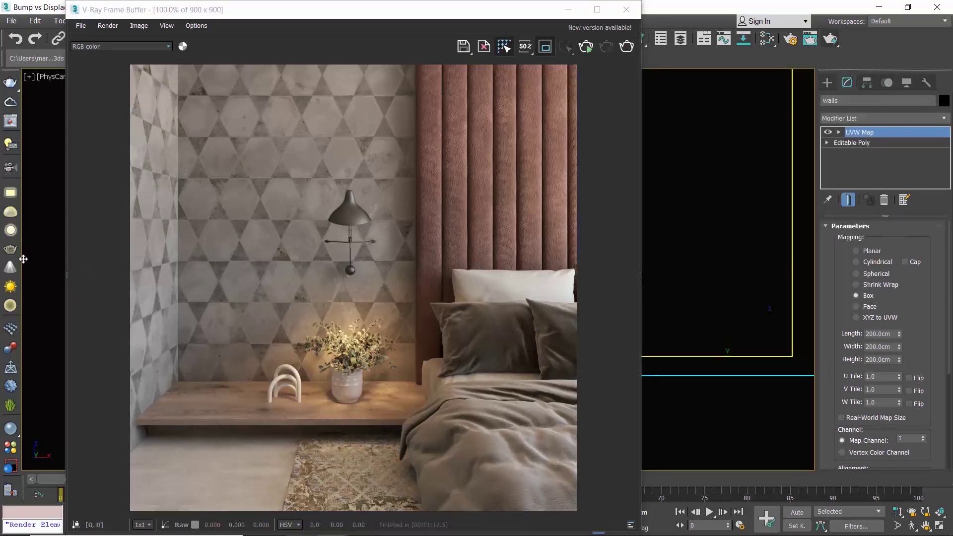
left_click(68, 274)
left_click_drag(116, 272, 224, 274)
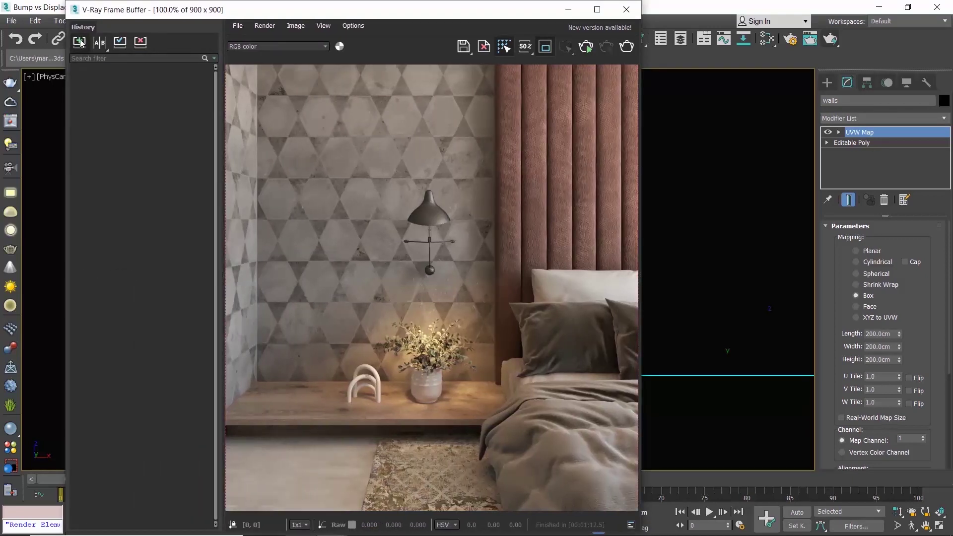
left_click(80, 42)
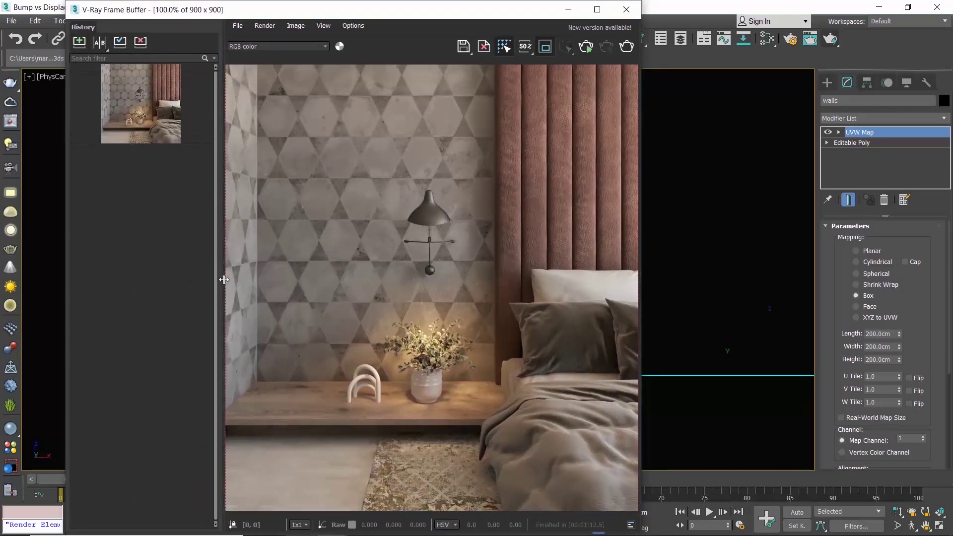
left_click_drag(224, 280, 194, 273)
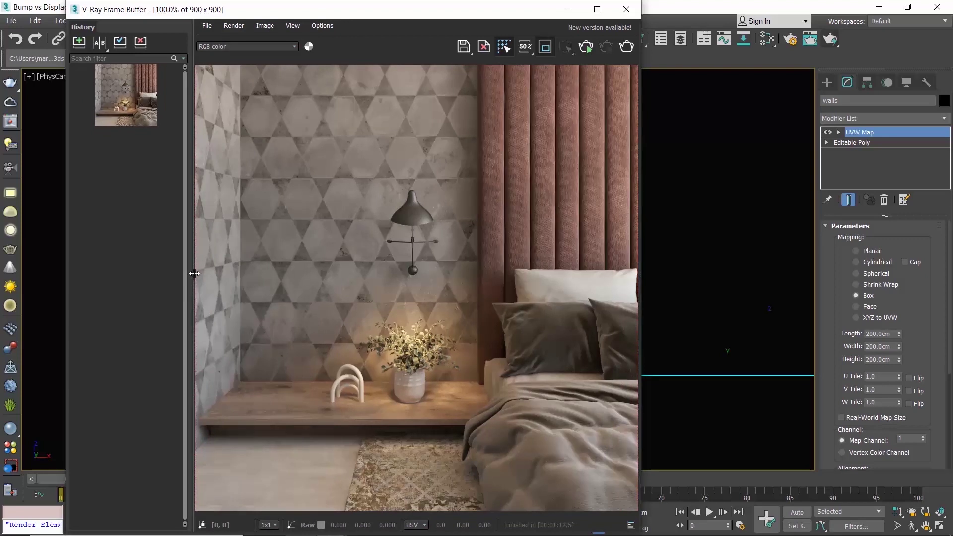
Wire the HexagonWall_1K_height bitmap into the VRayMtl's Bump map, then render
left_click(768, 44)
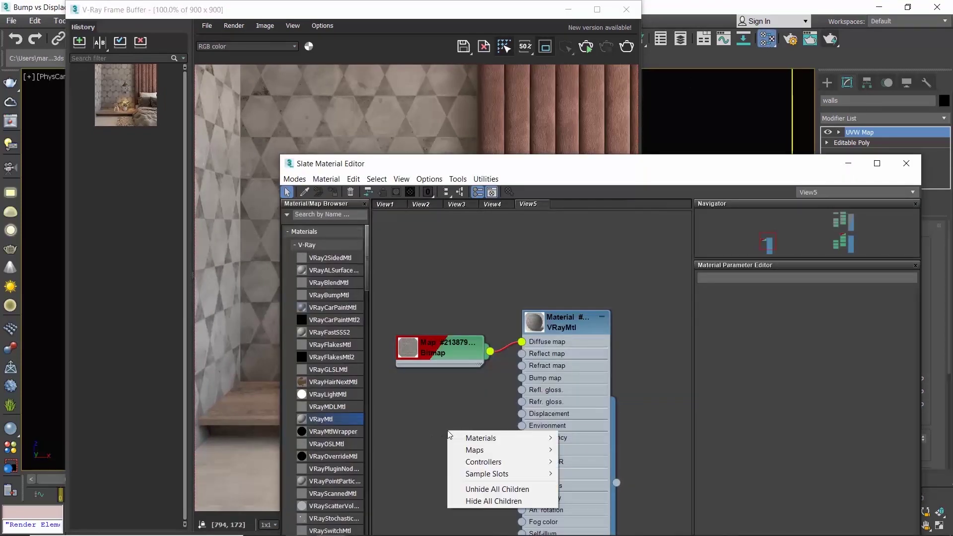
right_click(448, 430)
mouse_move(475, 450)
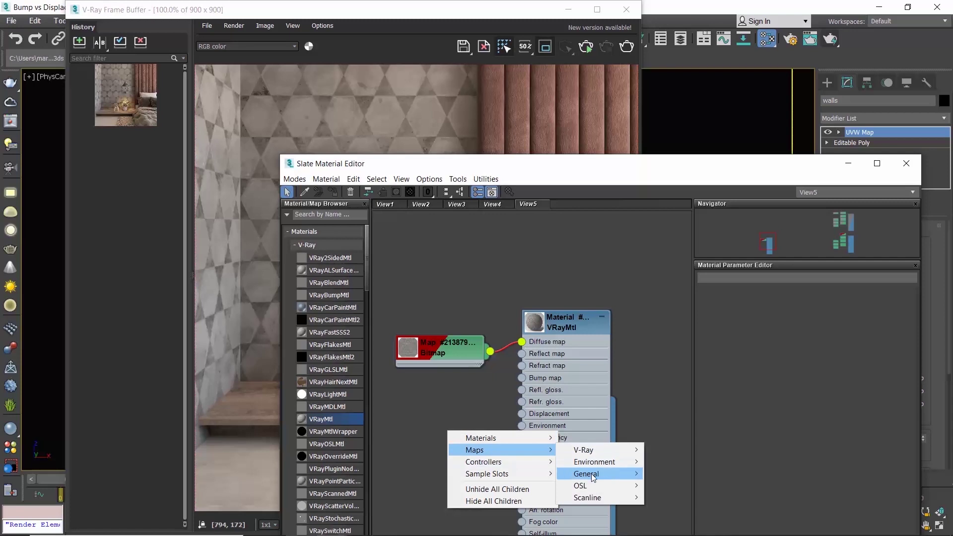
mouse_move(590, 474)
left_click(684, 40)
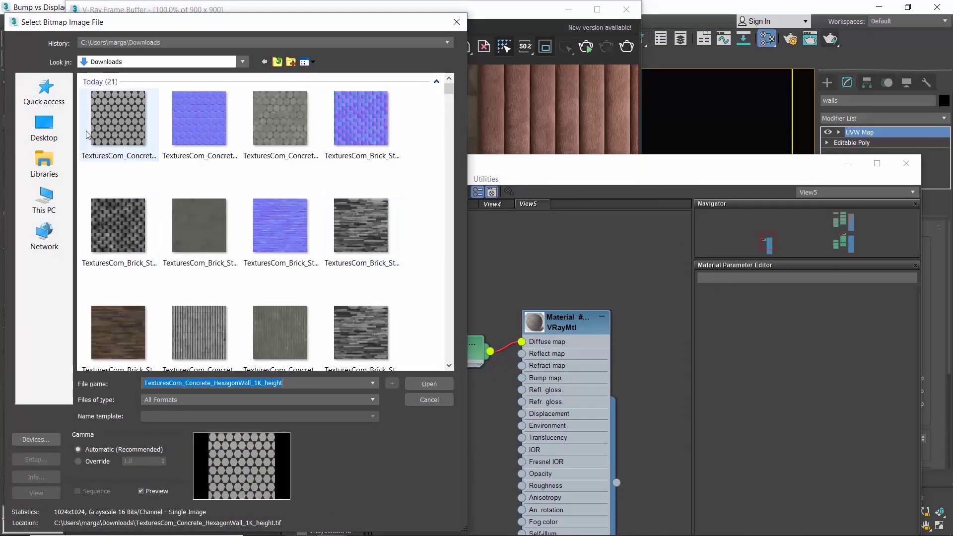
left_click(133, 161)
left_click(428, 384)
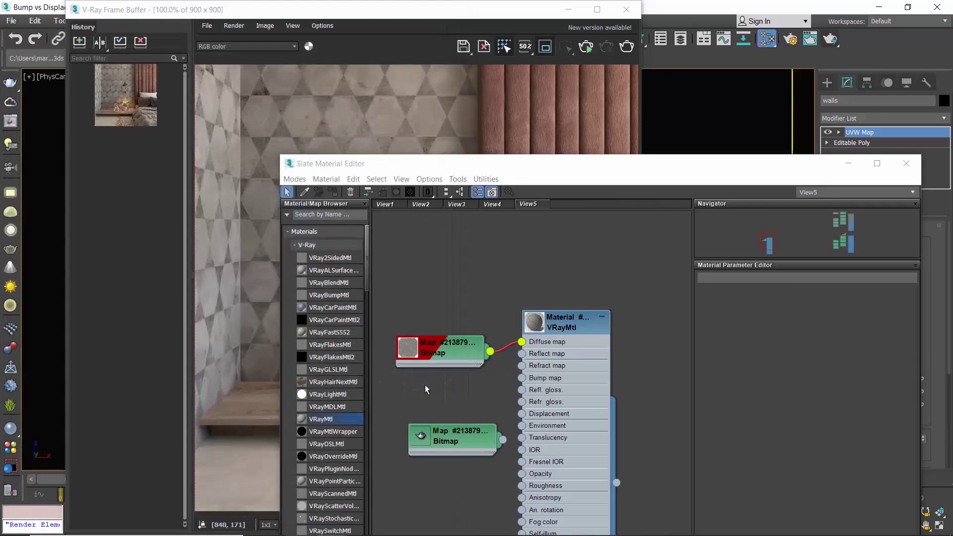
left_click_drag(454, 431, 521, 378)
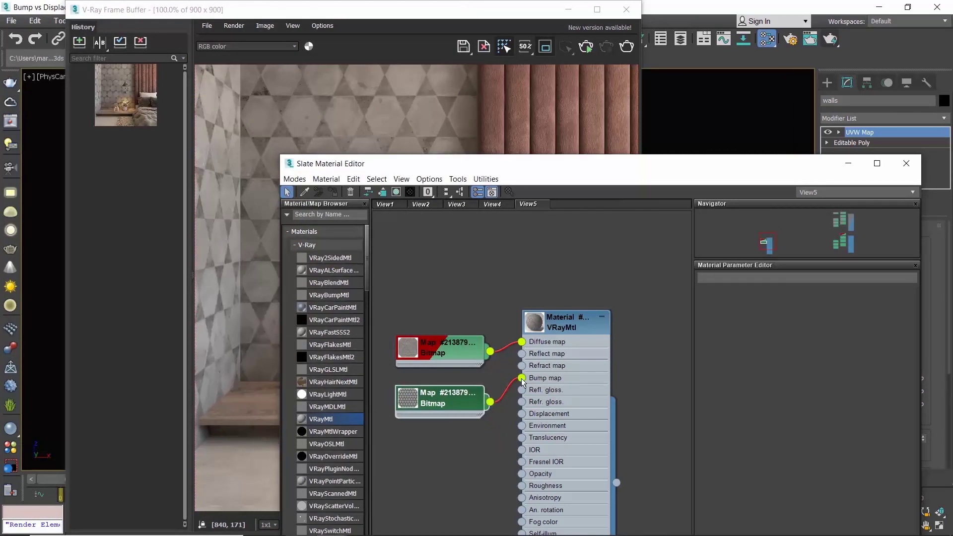
left_click(906, 164)
left_click(831, 39)
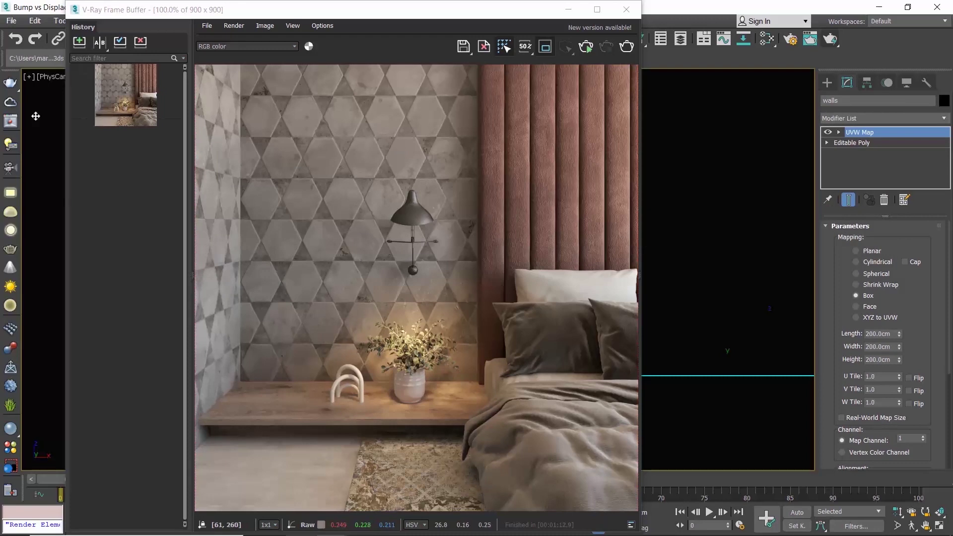
Save the bump render, set the earlier render as A and bump render as B, and sweep the divider
left_click(80, 42)
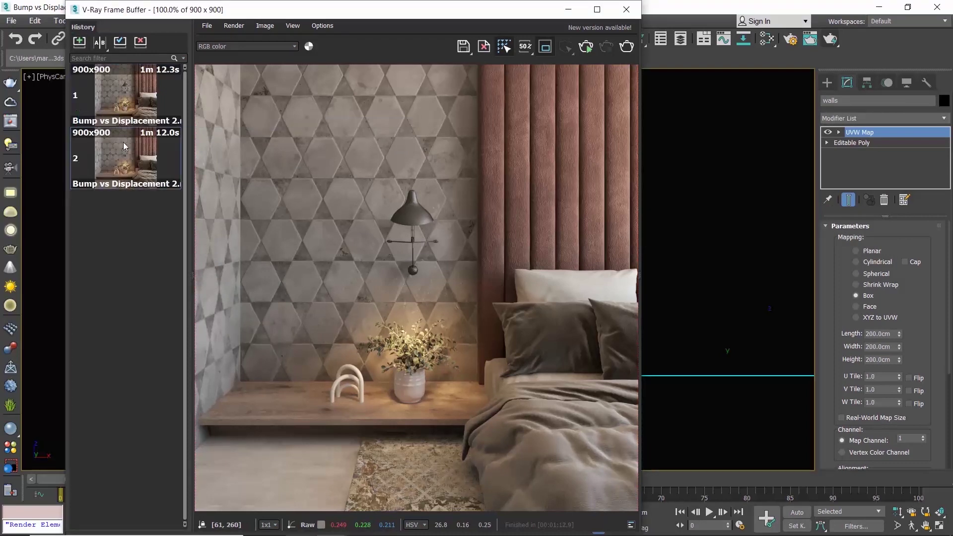
left_click(121, 157)
left_click(176, 98)
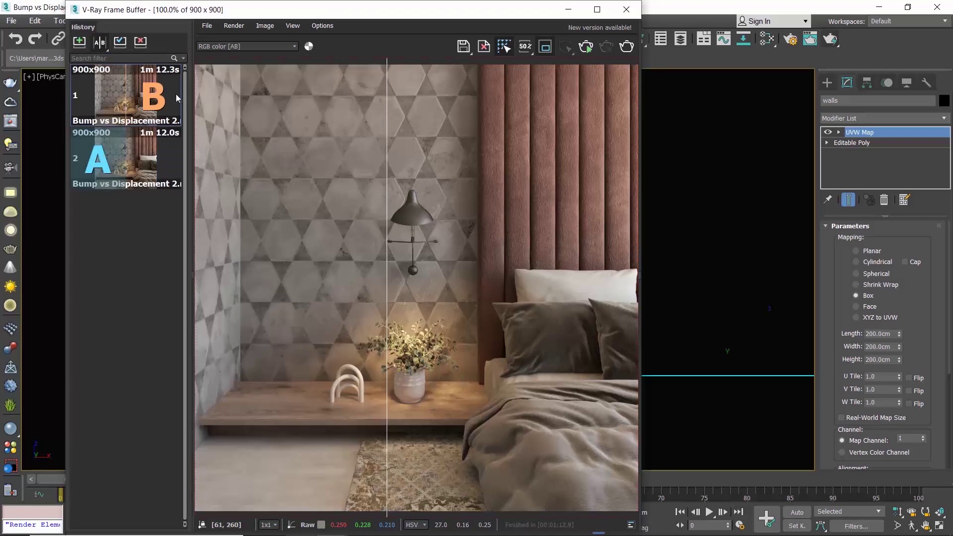
left_click_drag(385, 104, 284, 100)
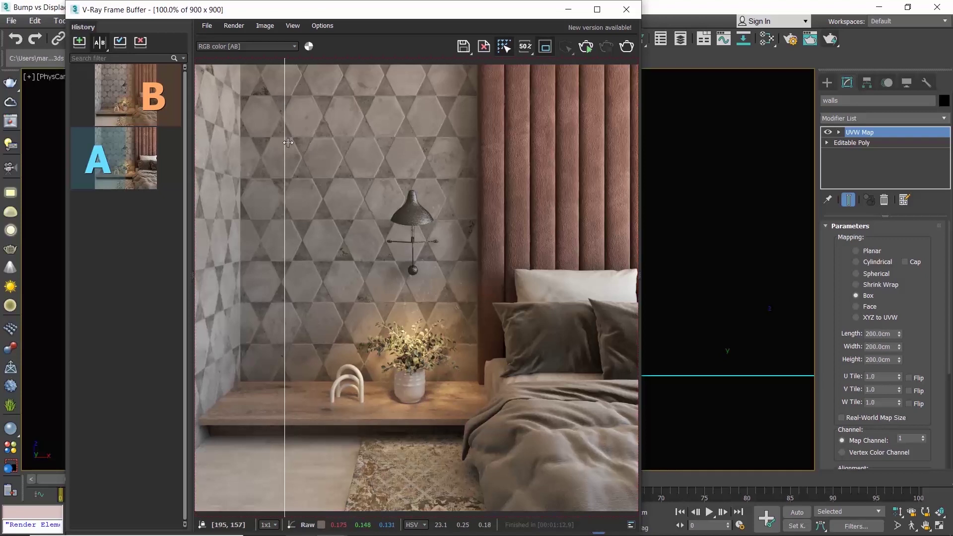
mouse_move(287, 143)
left_mouse_down()
mouse_move(351, 142)
mouse_move(301, 144)
left_mouse_up()
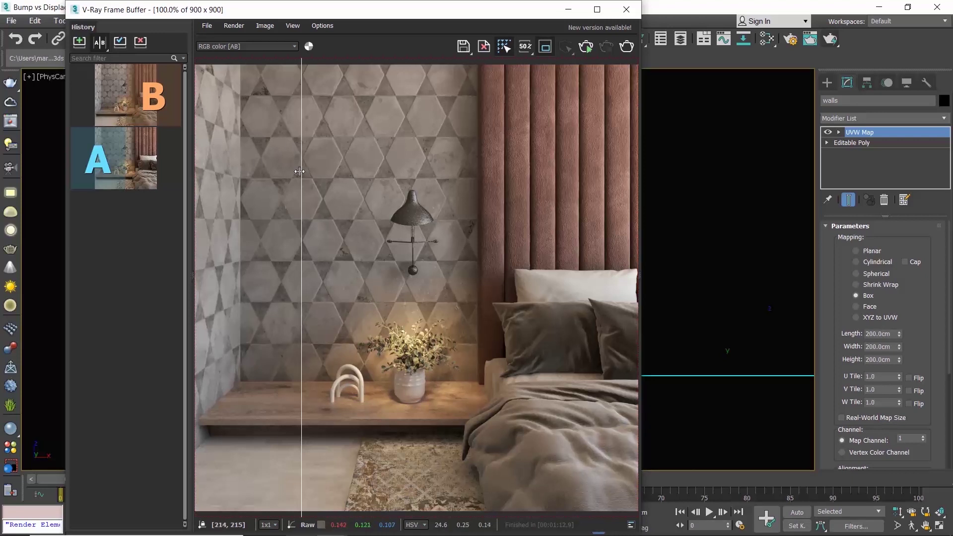
left_click_drag(303, 172, 187, 168)
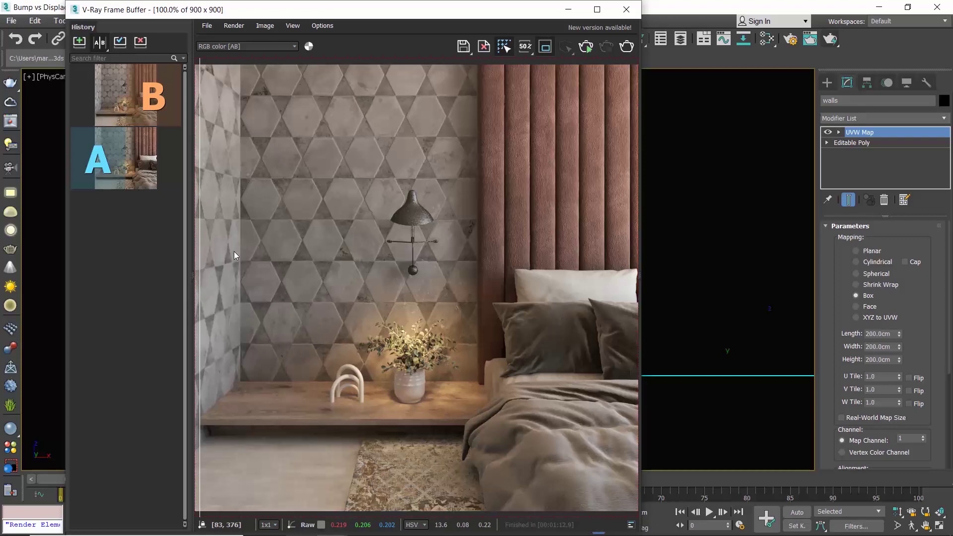
Sweep the A/B divider once more, then reopen the Slate Material Editor
mouse_move(200, 263)
left_mouse_down()
mouse_move(239, 267)
mouse_move(190, 279)
left_mouse_up()
left_click(767, 40)
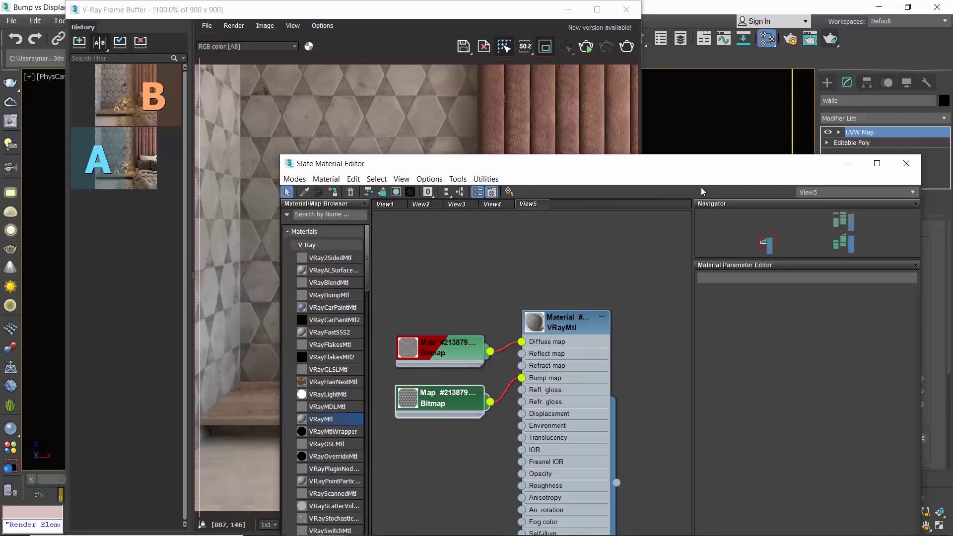
Set the VRayMtl's Bump amount to 100 in Maps and re-render the bedroom
double_click(584, 318)
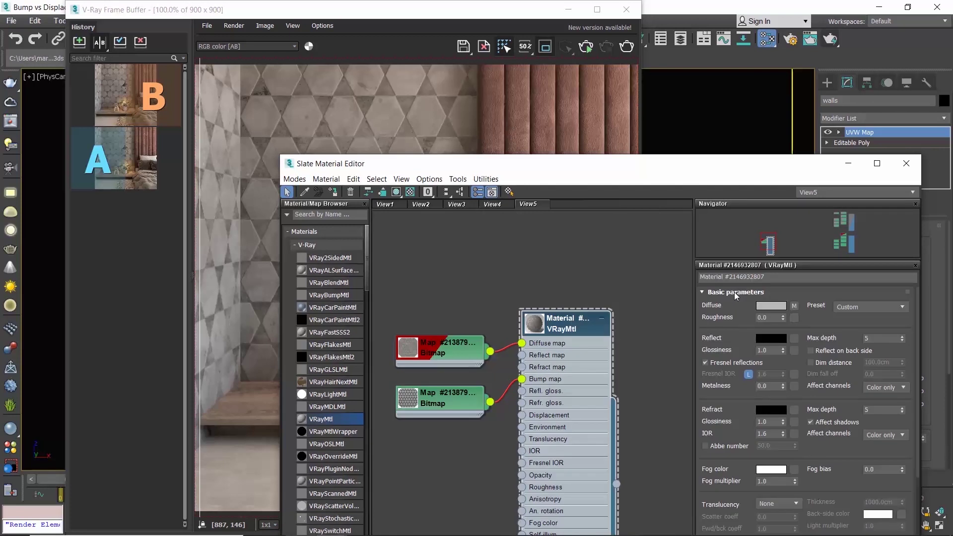
left_click(736, 293)
left_click(724, 413)
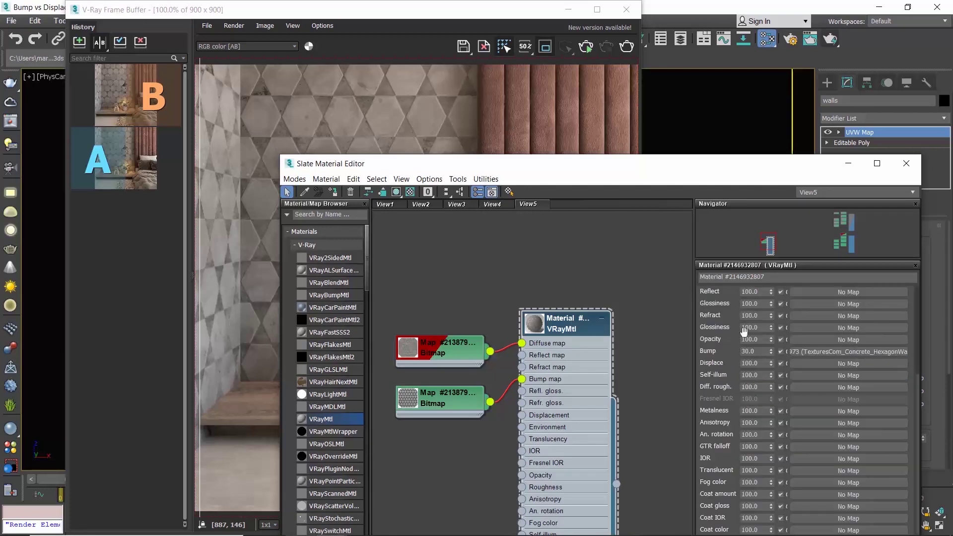
left_click_drag(721, 166, 740, 113)
scroll(729, 284, "up", 1)
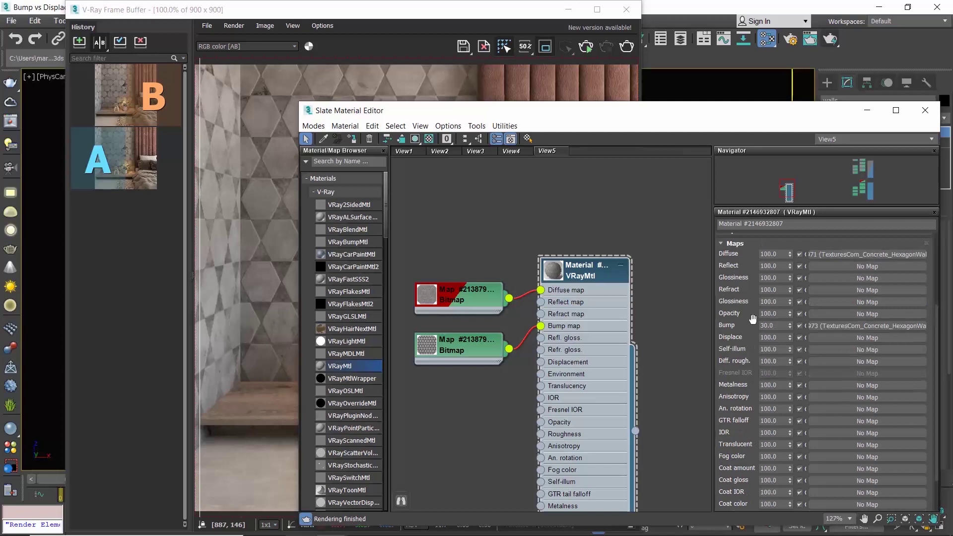
double_click(774, 326)
type("100")
key("Return")
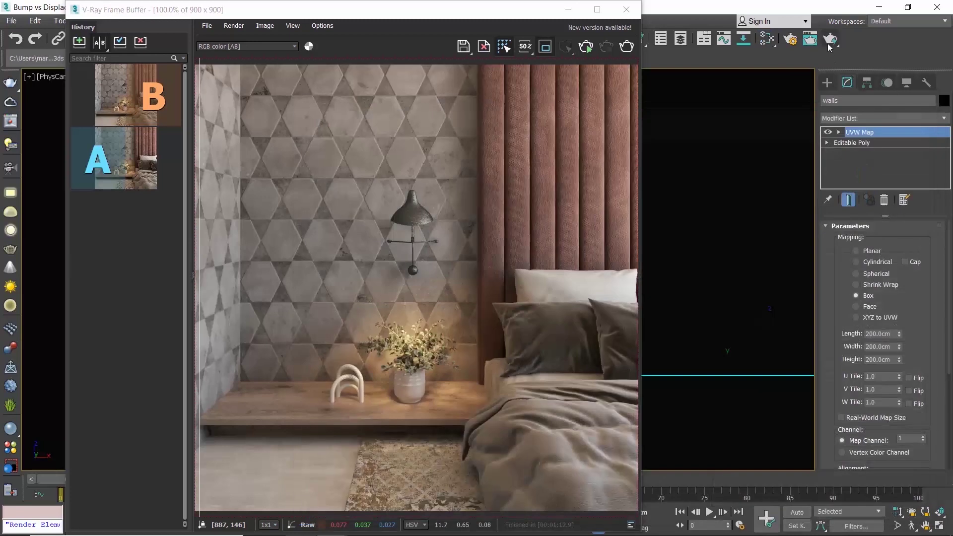
key("m")
left_click(830, 40)
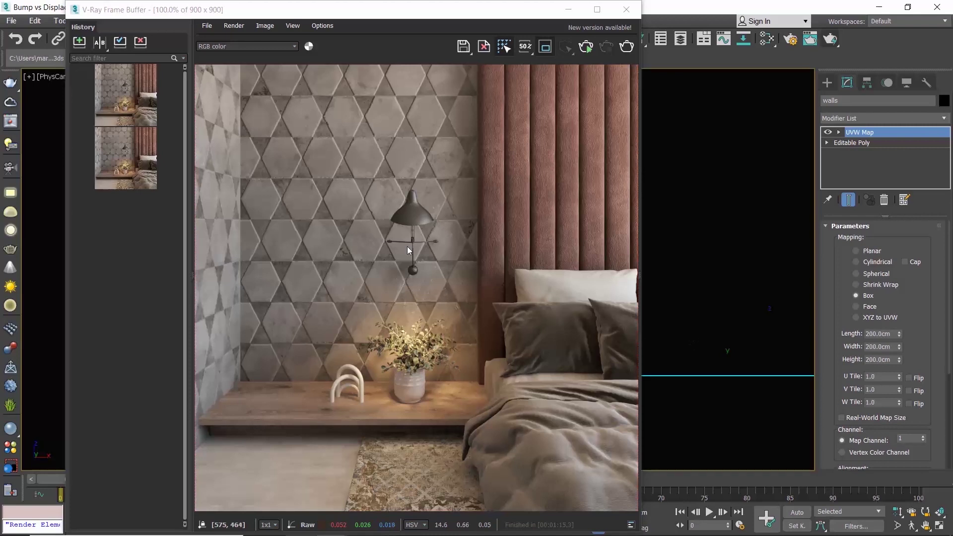
Save the bump-100 render, set it as A against the previous bump render as B, and wipe
left_click(79, 41)
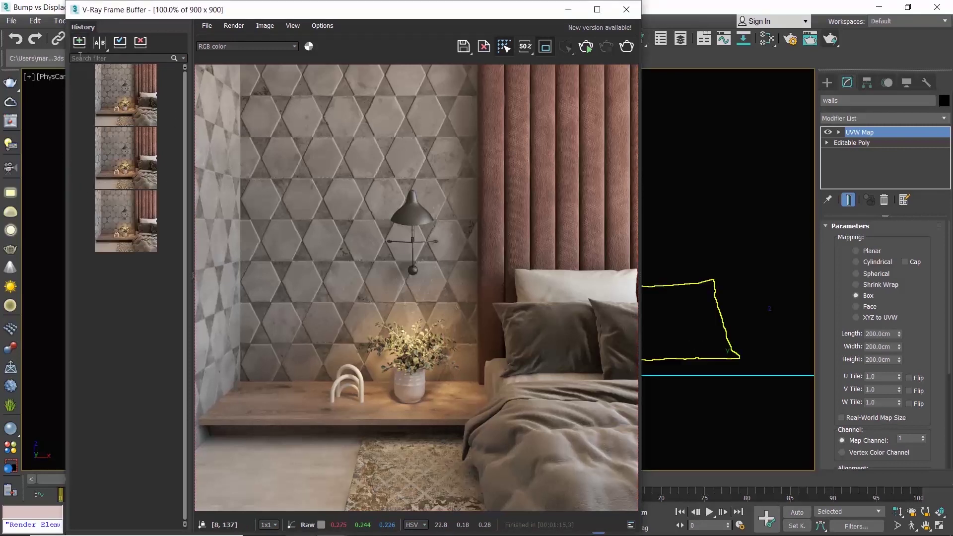
left_click(107, 90)
left_click(99, 41)
left_click(159, 151)
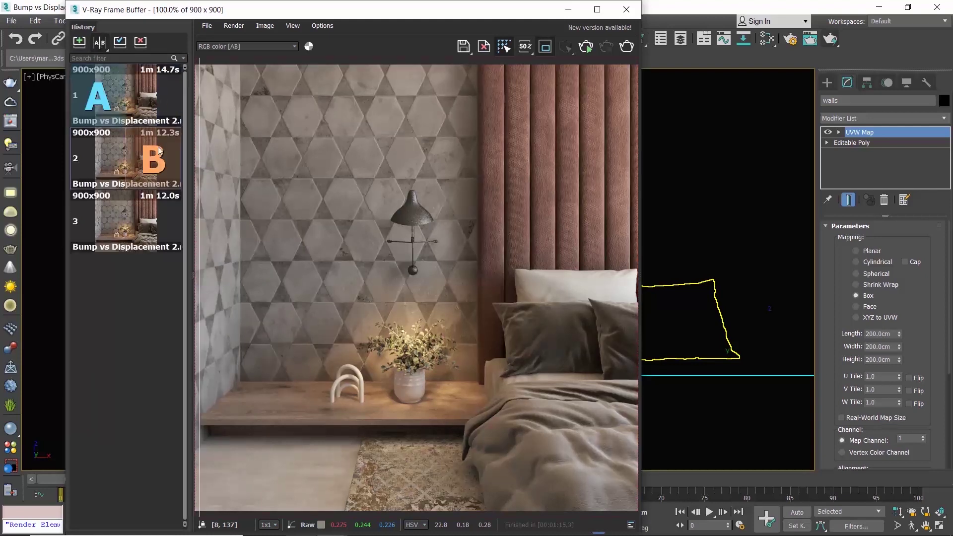
mouse_move(200, 151)
left_mouse_down()
mouse_move(320, 159)
mouse_move(182, 153)
mouse_move(504, 160)
mouse_move(198, 159)
left_mouse_up()
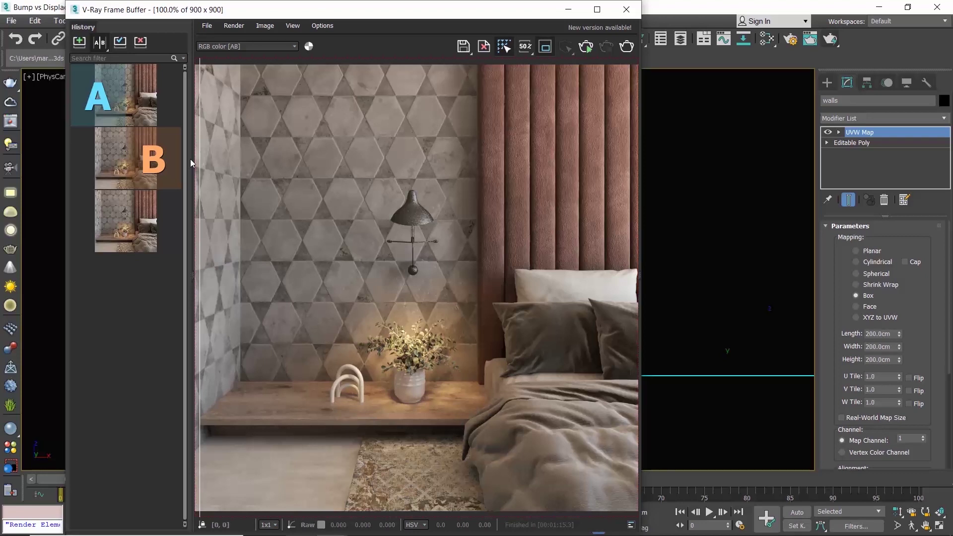
Replace the height bitmap on Bump with a new VRayNormalMap node
left_click(765, 44)
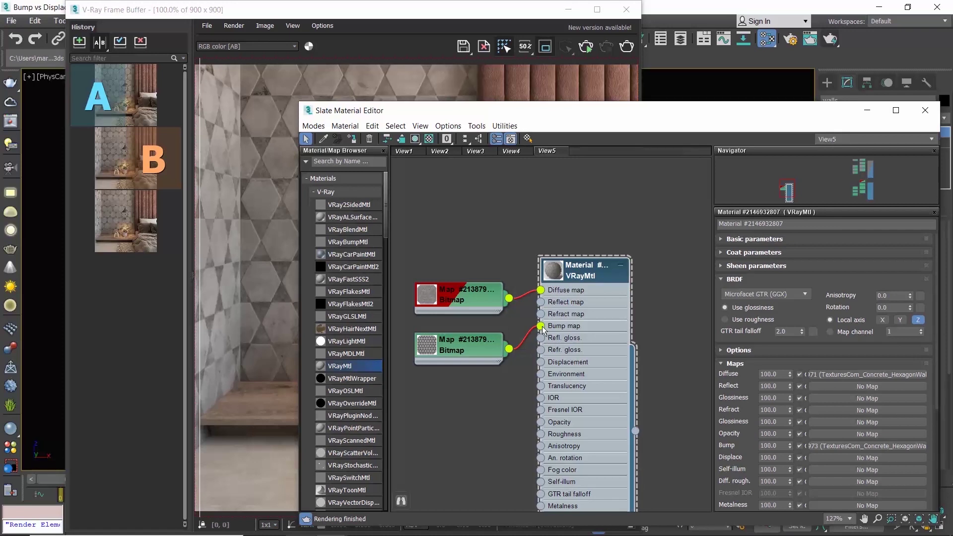
left_click_drag(541, 326, 523, 331)
right_click(467, 406)
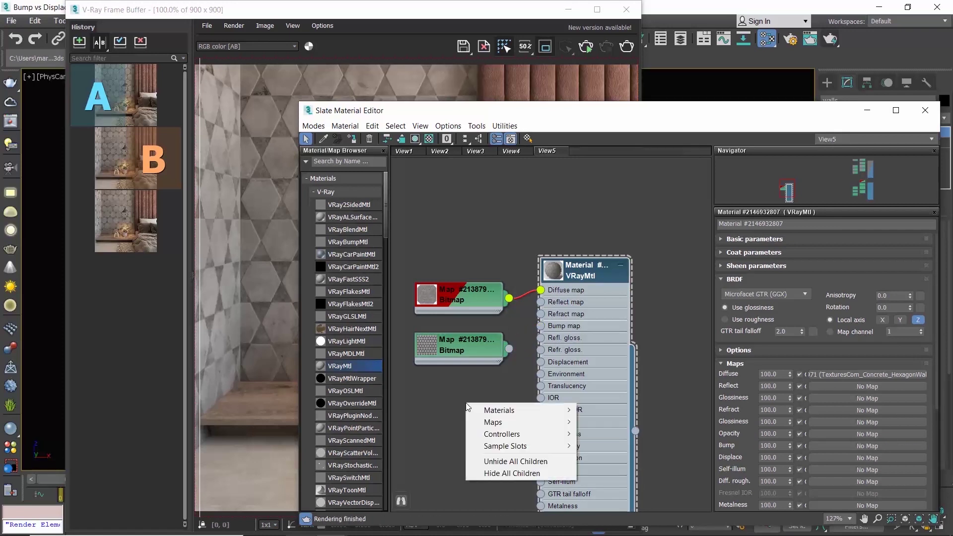
mouse_move(497, 423)
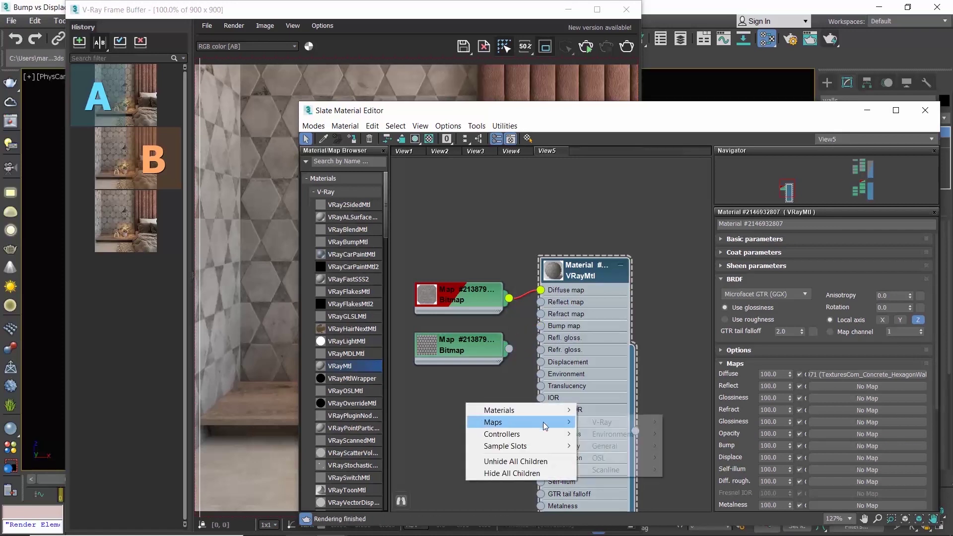
mouse_move(626, 423)
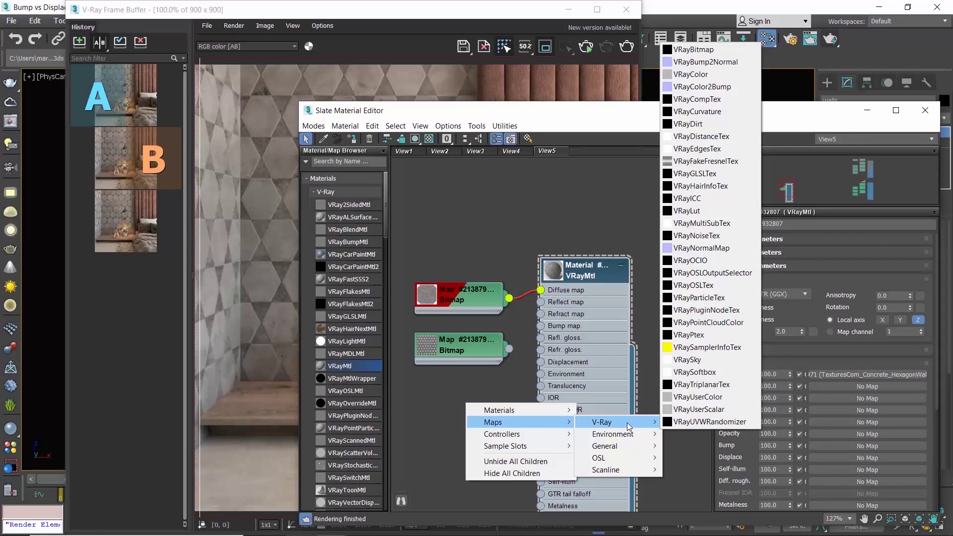
left_click(705, 248)
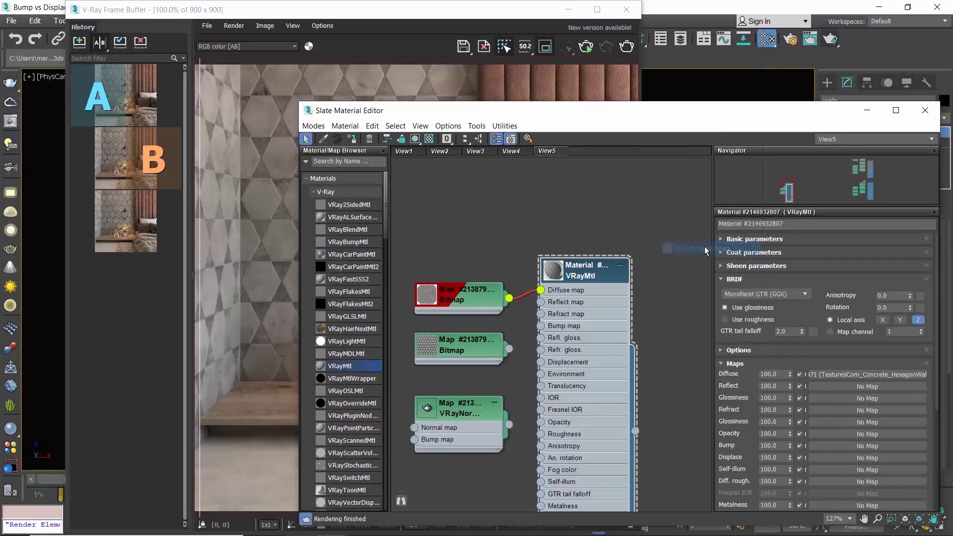
left_click_drag(509, 424, 540, 326)
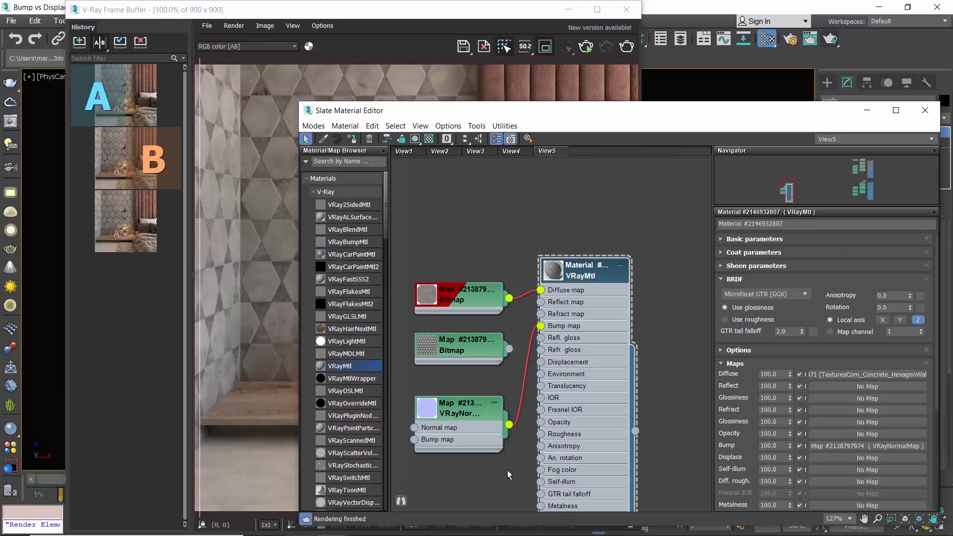
middle_click_drag(447, 382, 516, 354)
Add a bitmap loading HexagonWall_1K_normal for the VRayNormalMap's Normal map input
right_click(425, 384)
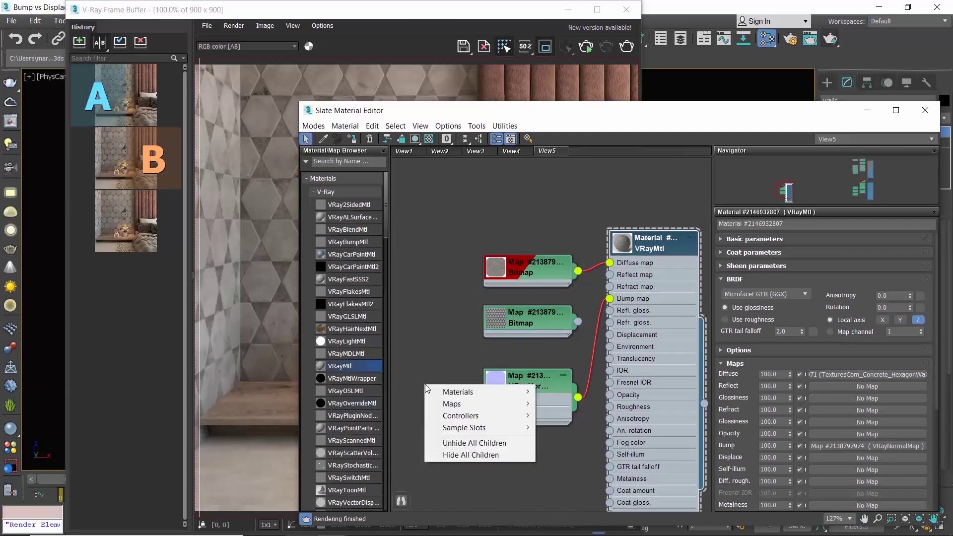
mouse_move(453, 405)
mouse_move(566, 431)
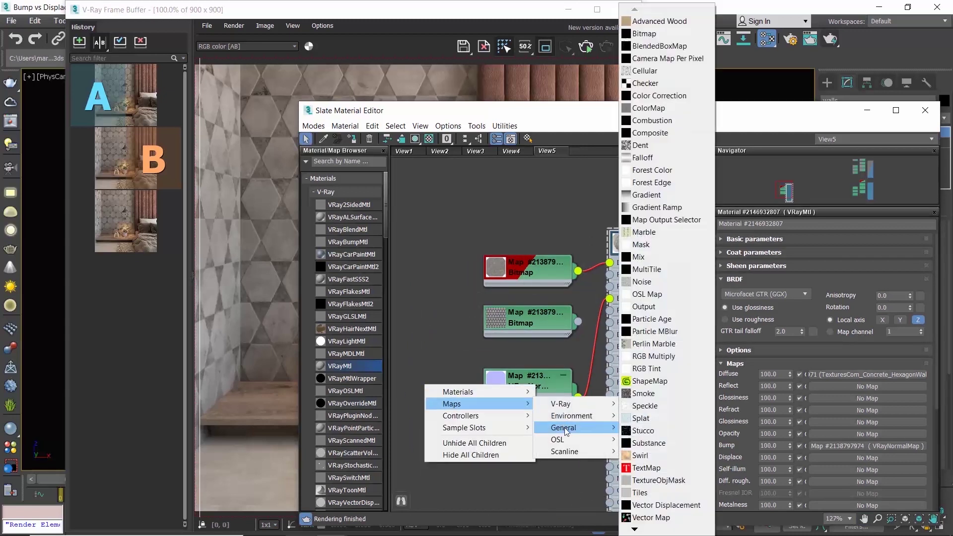
left_click(680, 33)
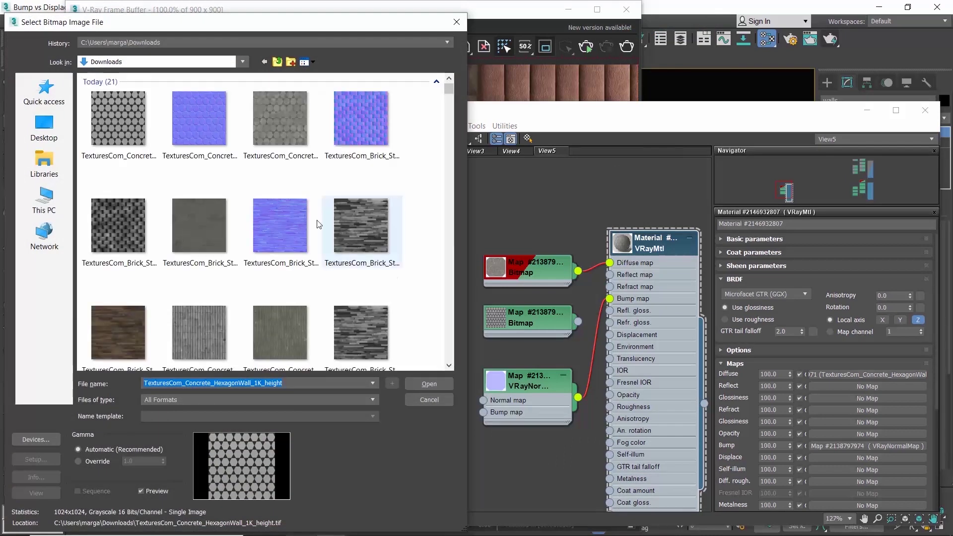
left_click(191, 115)
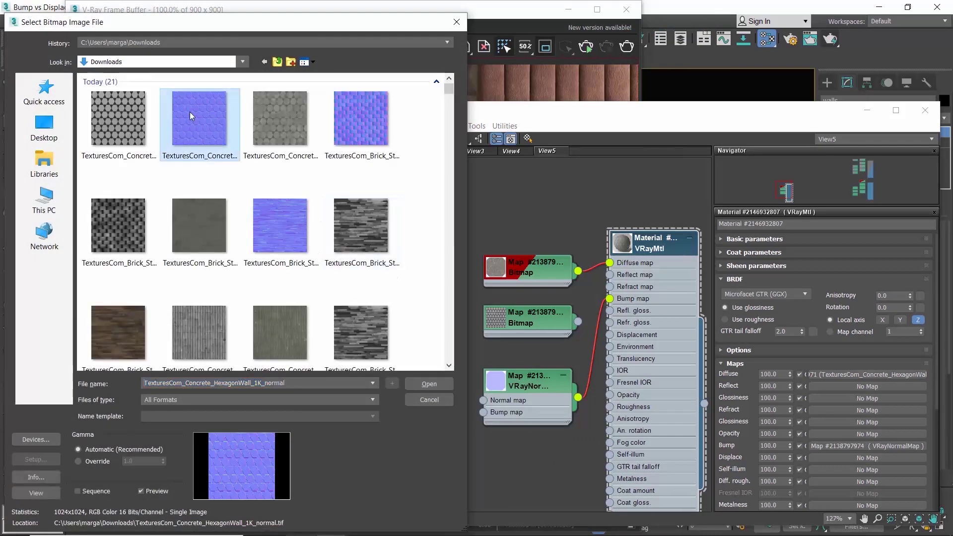
left_click(429, 384)
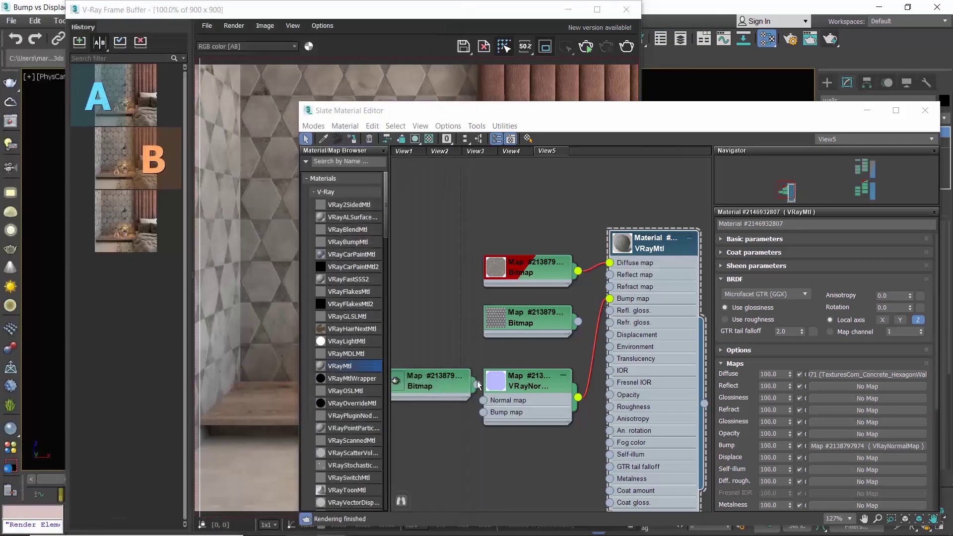
left_click_drag(440, 380, 485, 401)
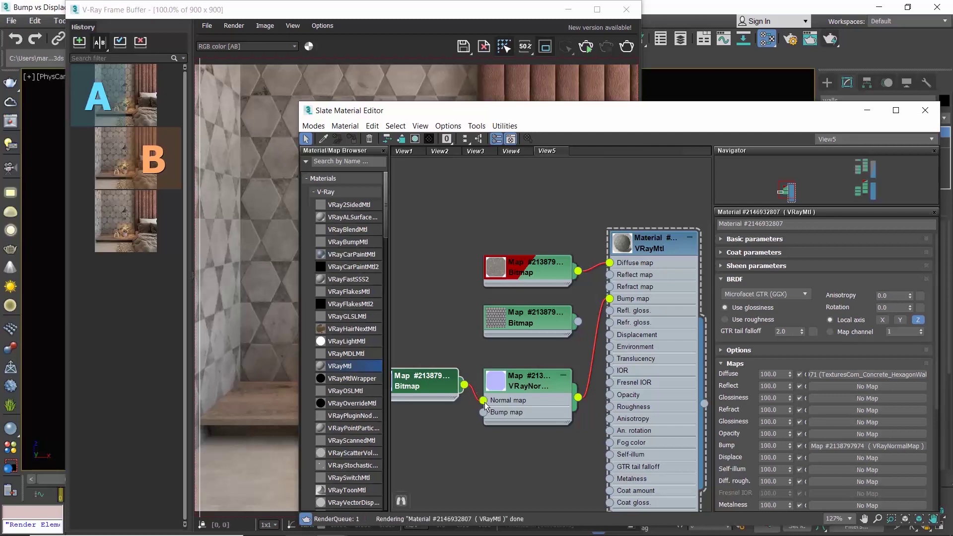
Render the normal-mapped walls, save to history, and compare as A against the bump-100 render
left_click(830, 41)
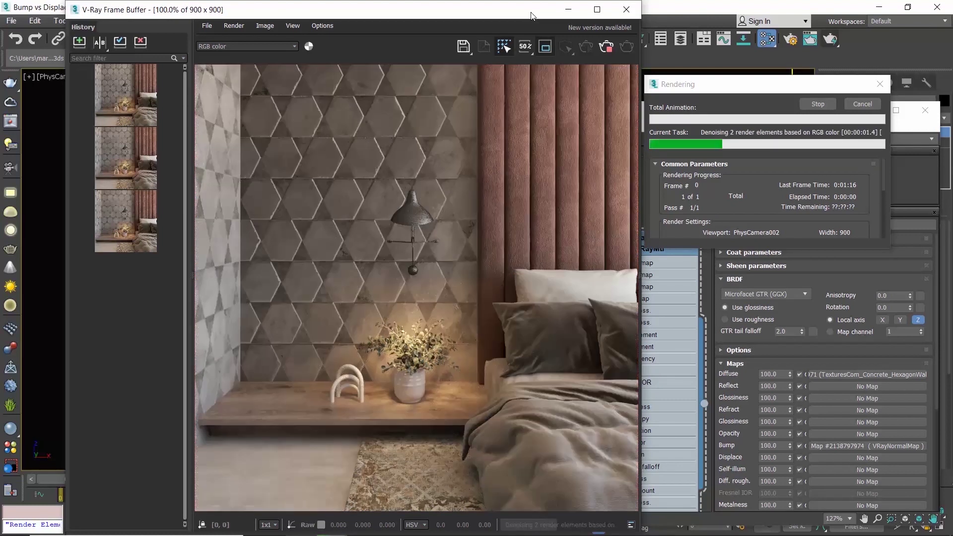
left_click(79, 43)
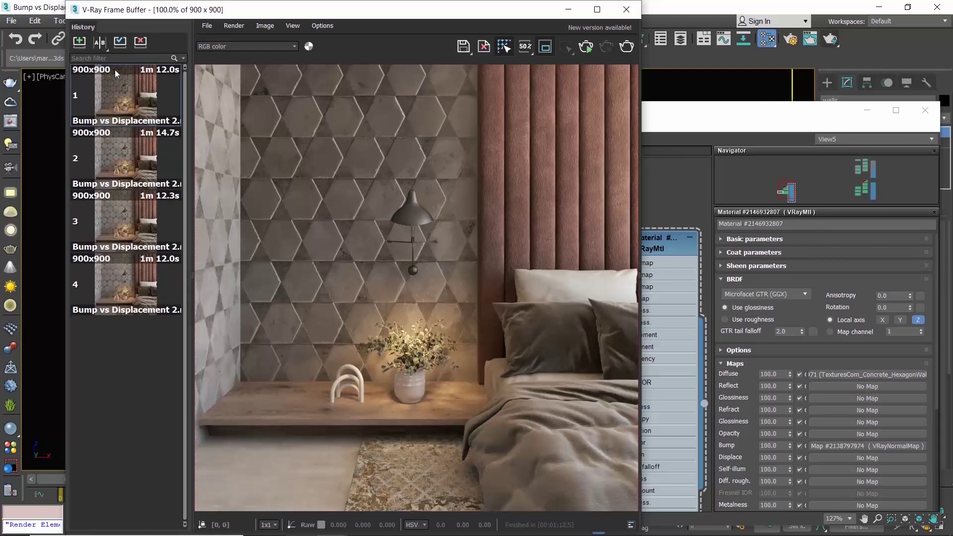
left_click(100, 42)
left_click(107, 88)
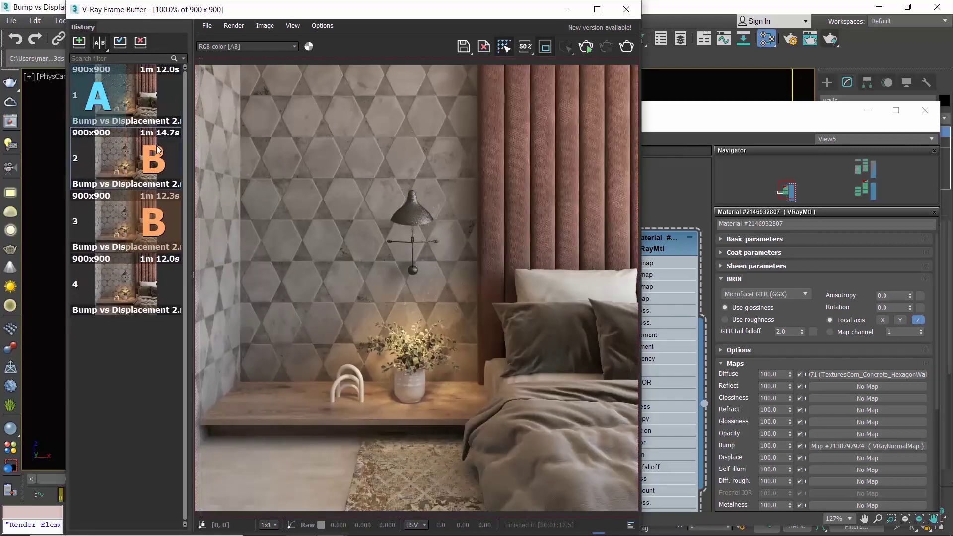
left_click(157, 145)
left_click_drag(200, 141, 185, 119)
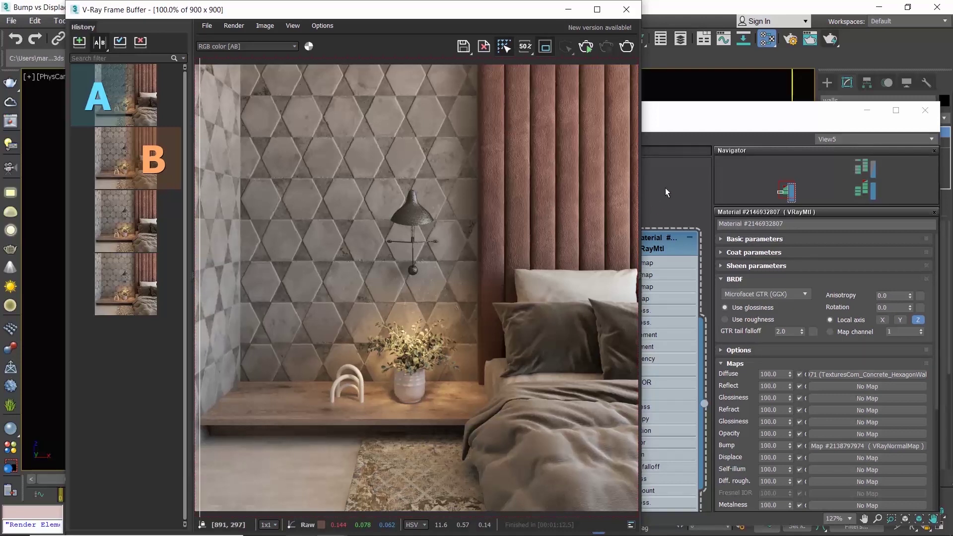
In Slate, replace the VRayNormalMap-to-Bump wire with the height bitmap wired into Displacement
left_click(670, 124)
left_click_drag(668, 117, 613, 65)
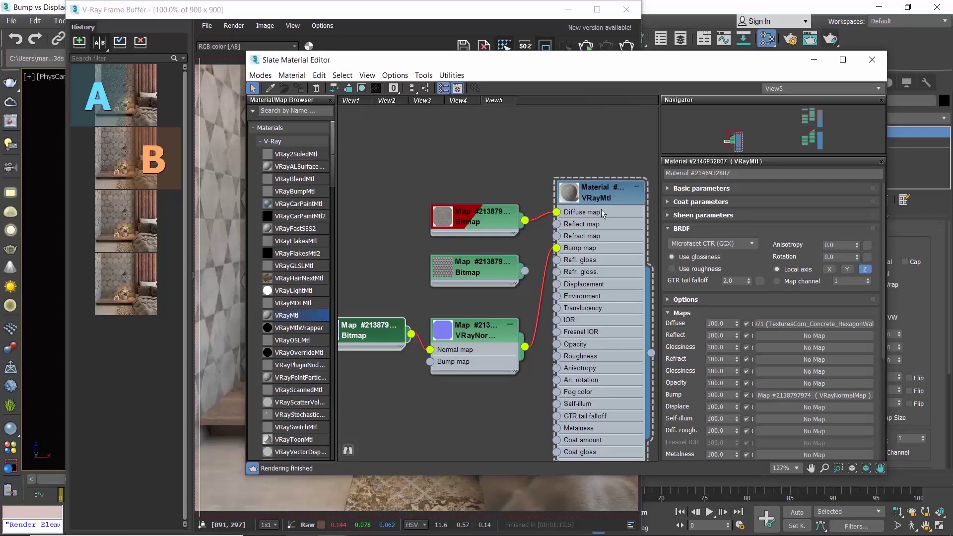
left_click_drag(557, 248, 536, 319)
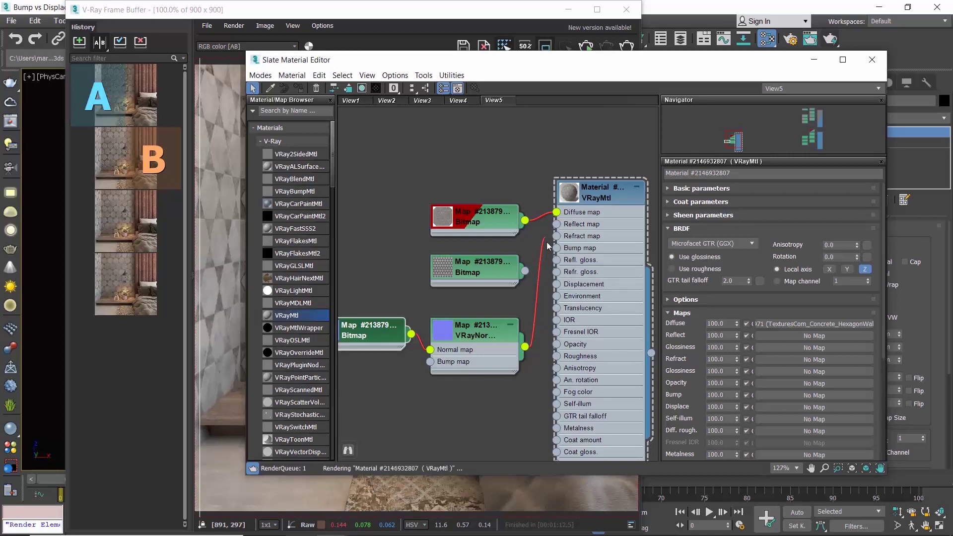
middle_click_drag(519, 304, 497, 228)
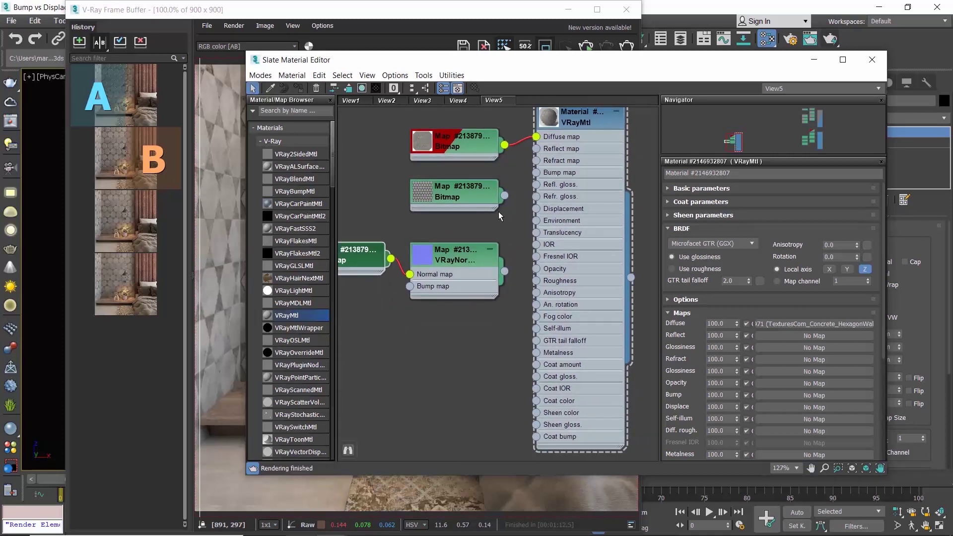
left_click_drag(506, 196, 535, 209)
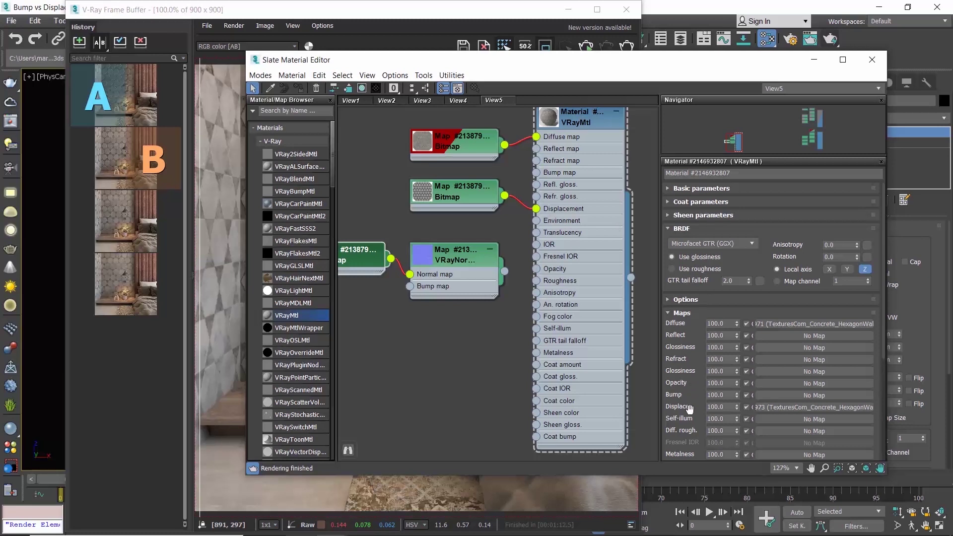
Set the Displace amount to 5.0 and render the displaced wall
double_click(721, 408)
type("5.0")
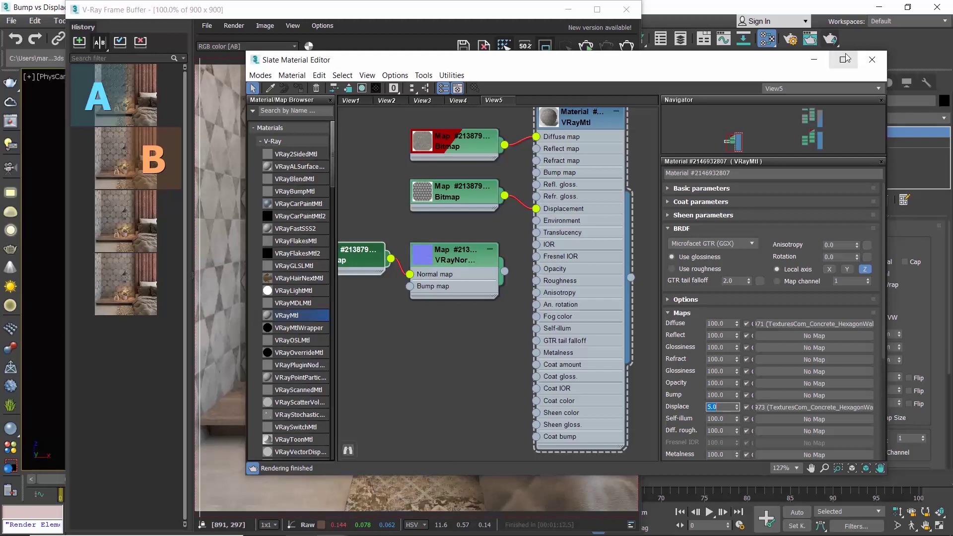
left_click(872, 59)
left_click(830, 39)
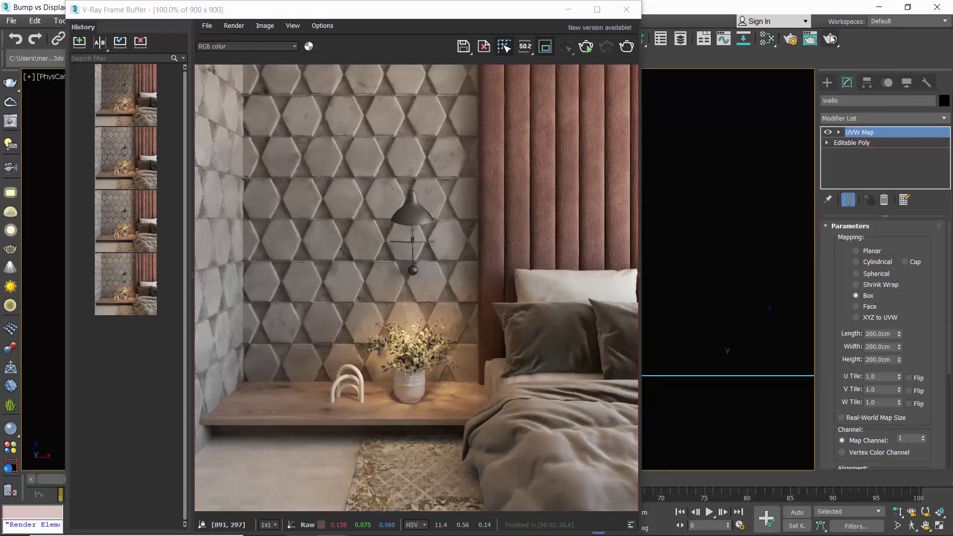
Save the displacement render to history and A/B split-compare it against the normal-map render
left_click(79, 43)
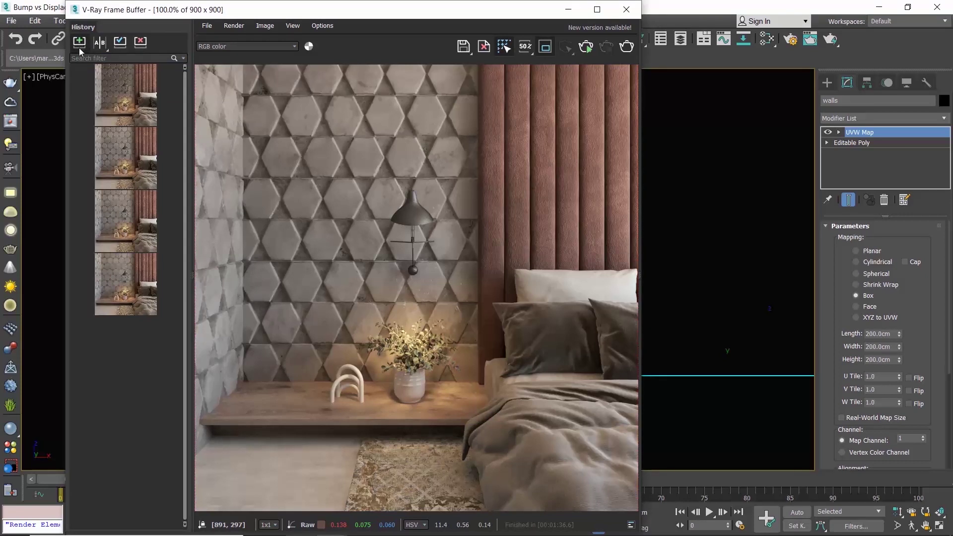
left_click(99, 43)
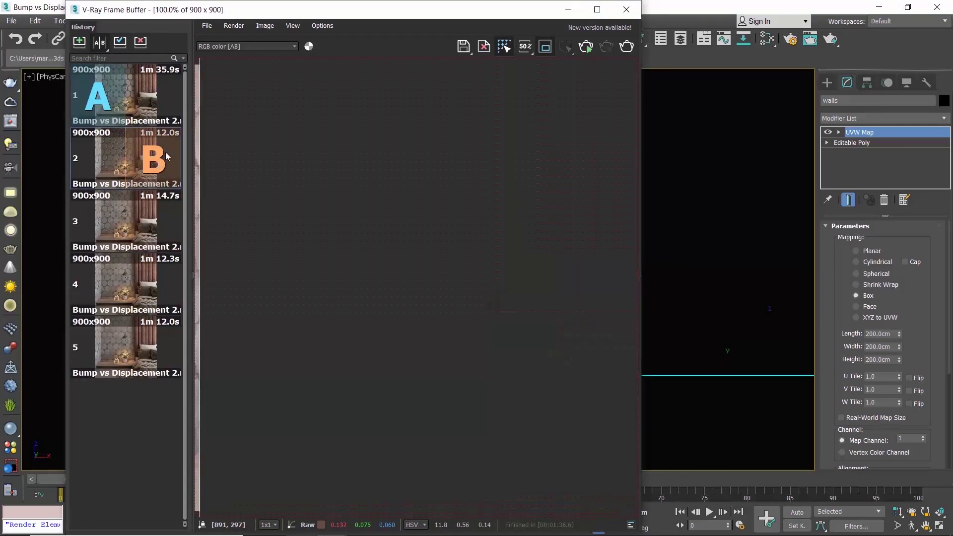
left_click(167, 157)
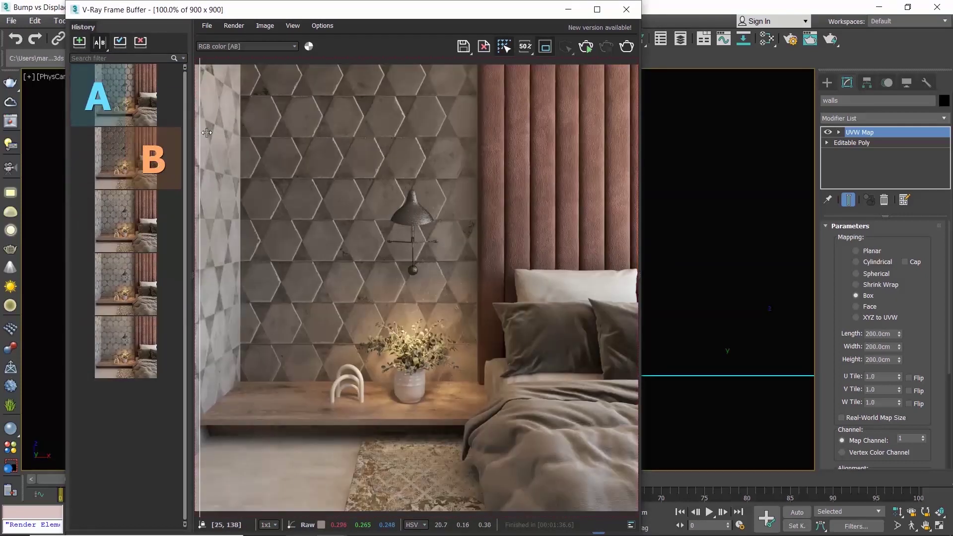
left_click_drag(202, 129, 489, 134)
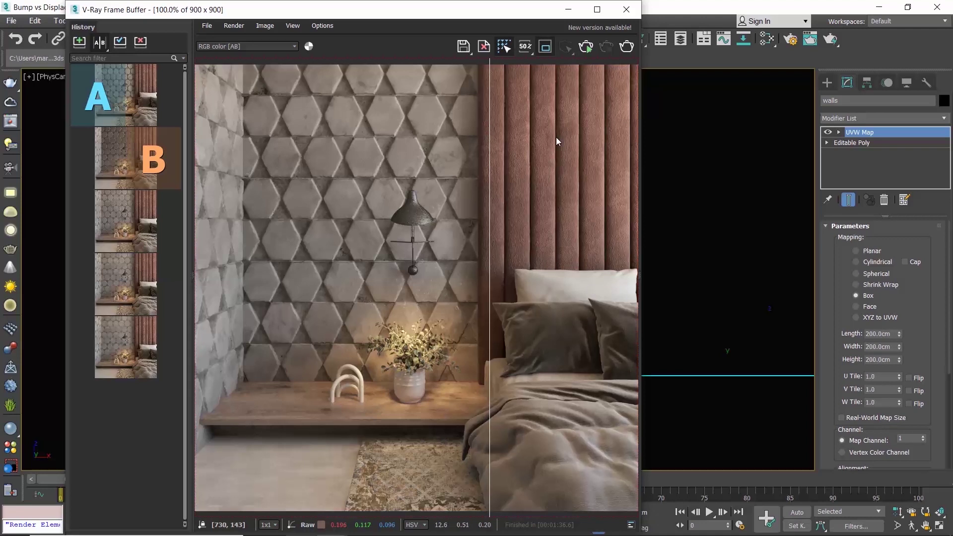
In the Slate Material Editor, raise the wall VRayMtl's Displace amount to 10
key("m")
double_click(726, 406)
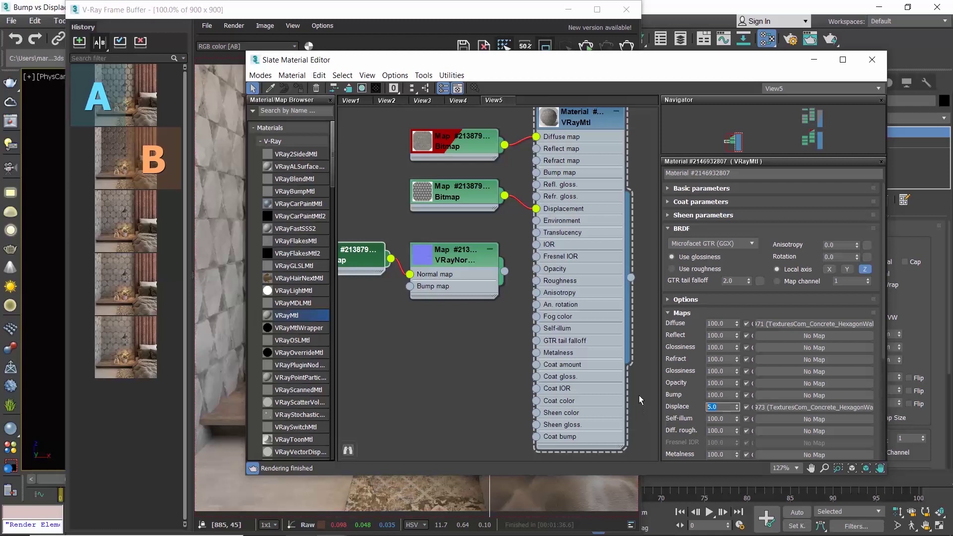
type("10")
key("Return")
Render the stronger displacement and zoom the frame buffer in and out to inspect it
left_click(872, 60)
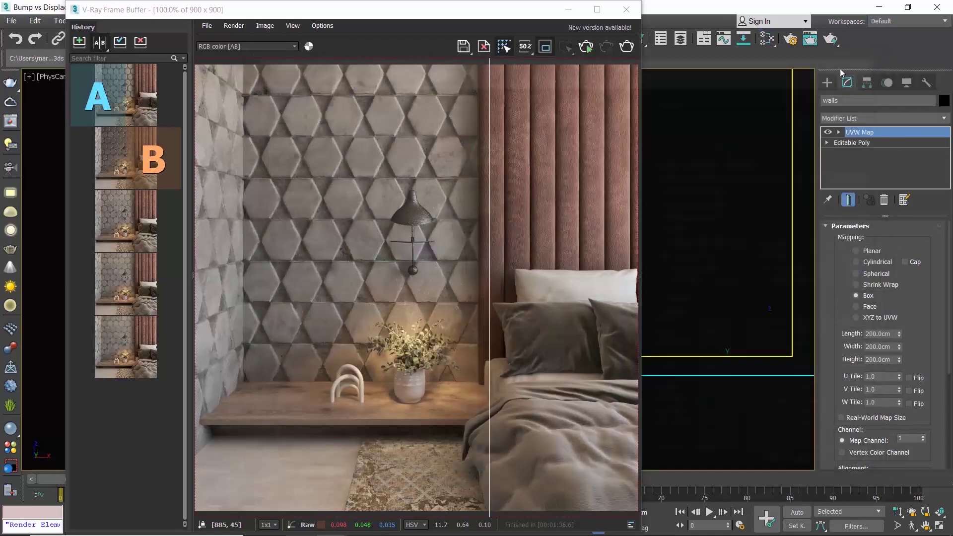
left_click(834, 42)
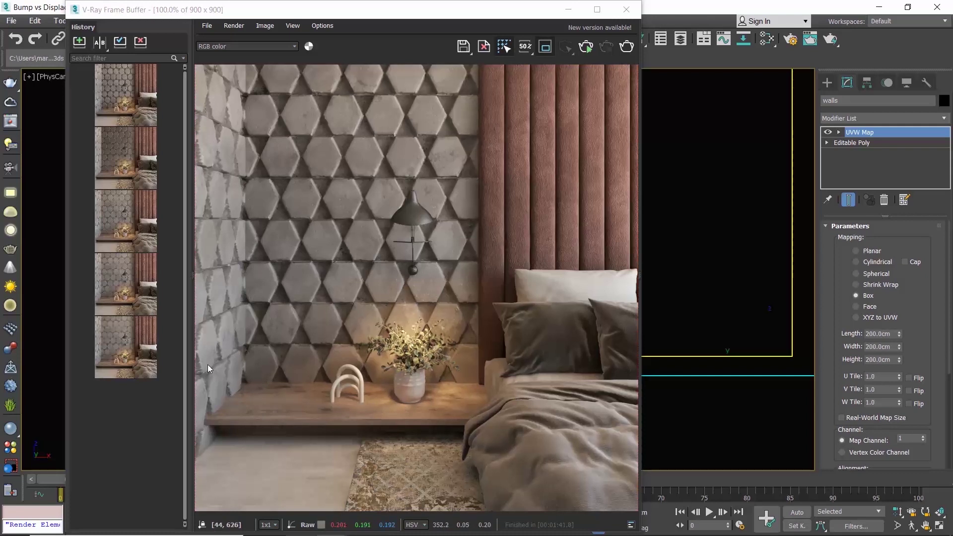
scroll(208, 365, "up", 1)
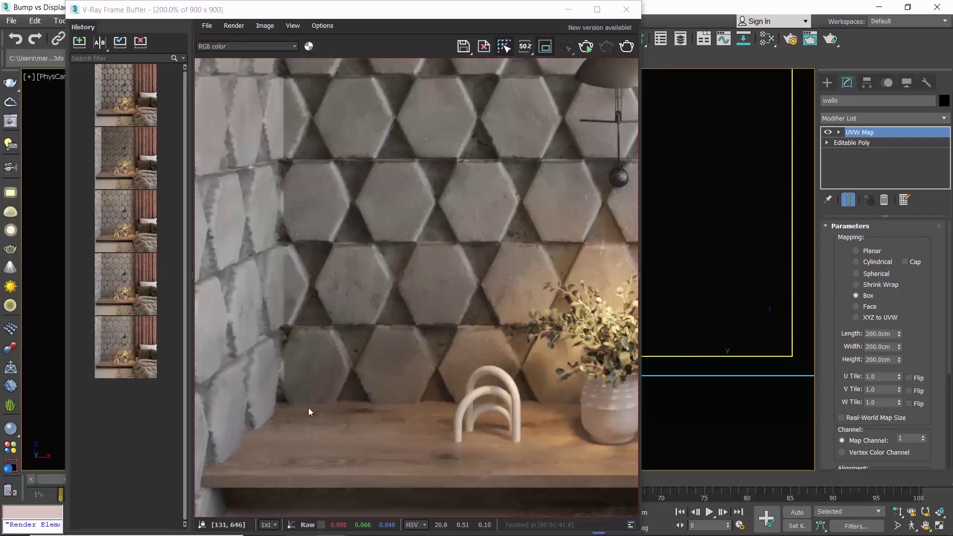
scroll(308, 407, "down", 1)
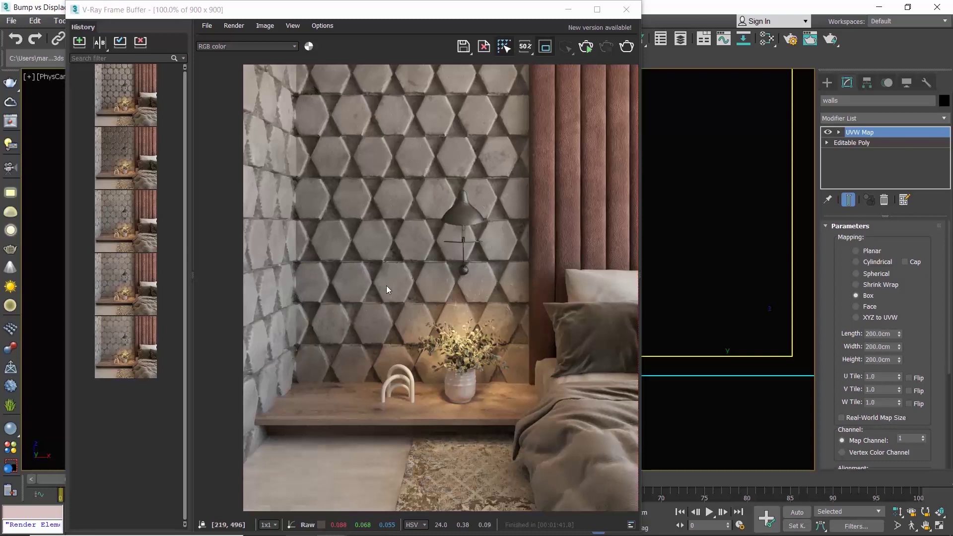
left_click(766, 39)
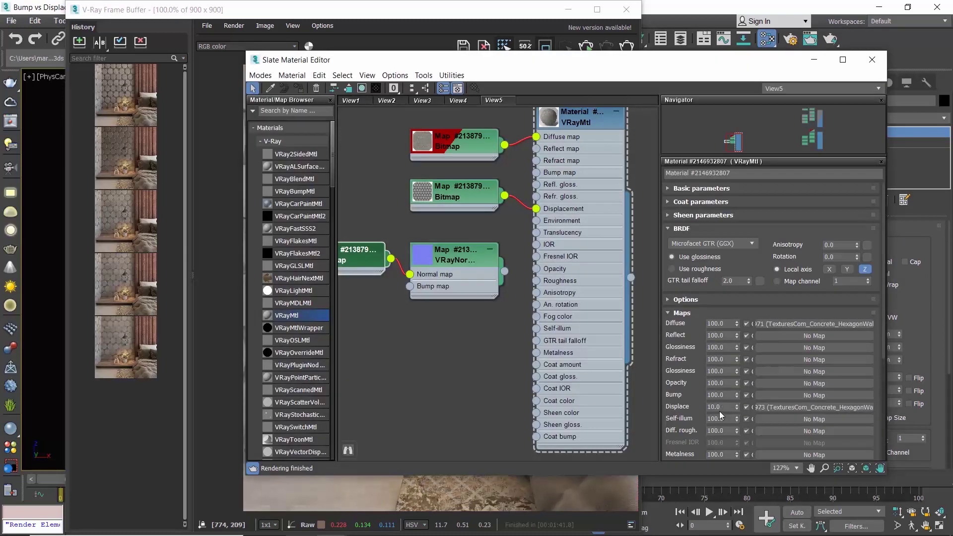
Set the wall VRayMtl's Displace amount to 2.0, then close Slate and the V-Ray Frame Buffer
left_click(724, 405)
type("2")
key("Return")
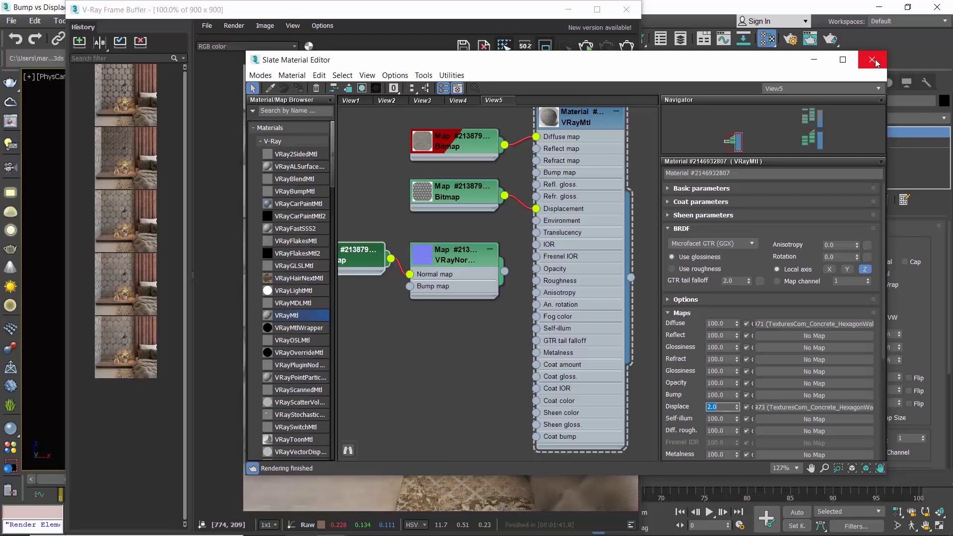
left_click(873, 60)
left_click(626, 10)
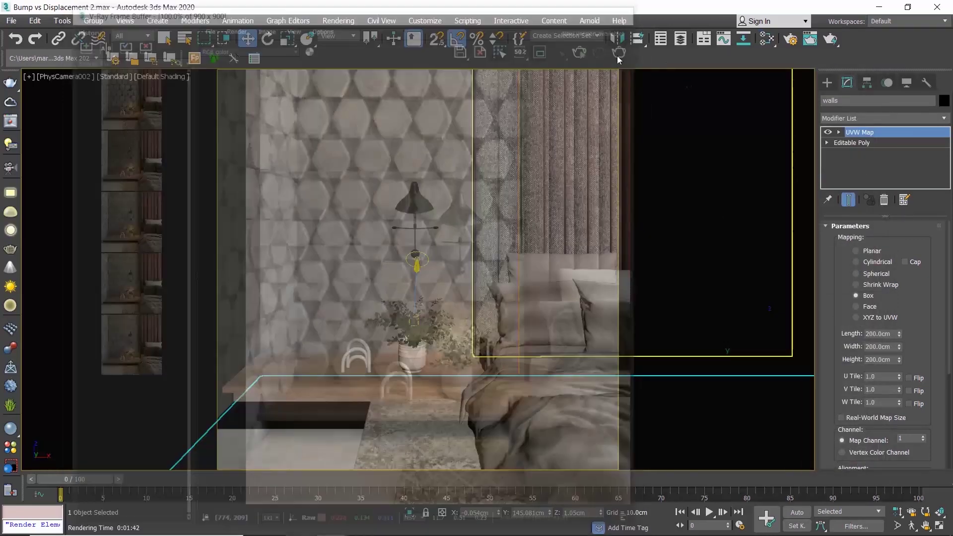